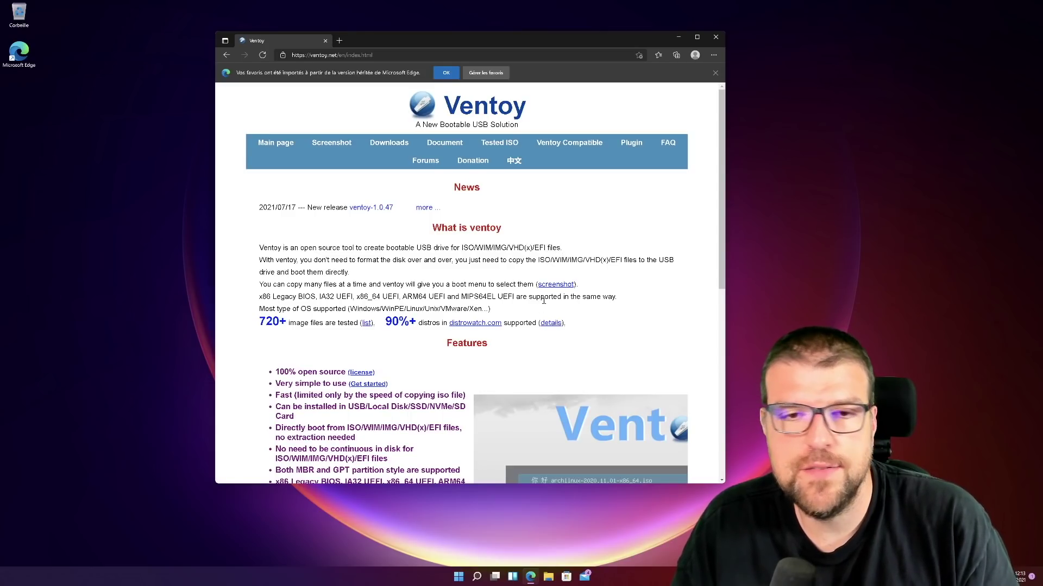
Download ventoy-1.0.47-windows.zip from the project's GitHub releases page, reached through the Ventoy site's download section
scroll(554, 309, "down", 1)
left_click_drag(719, 213, 719, 96)
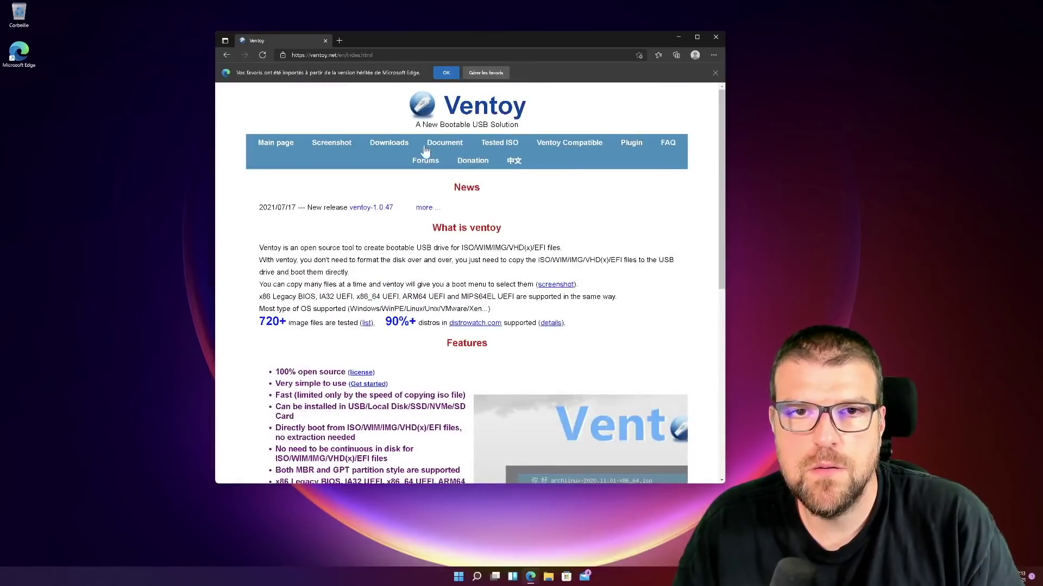
left_click(389, 145)
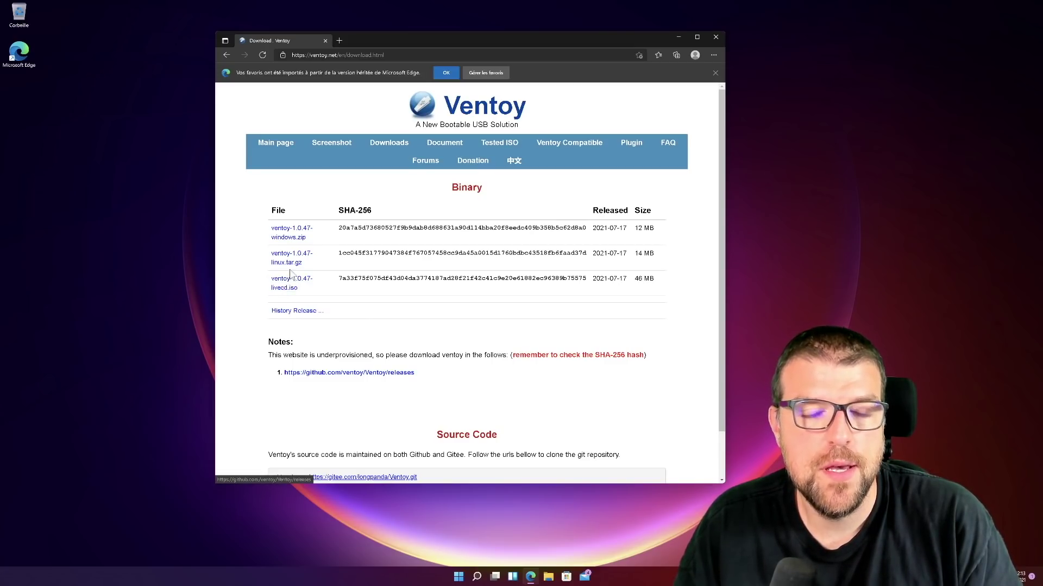
left_click(295, 232)
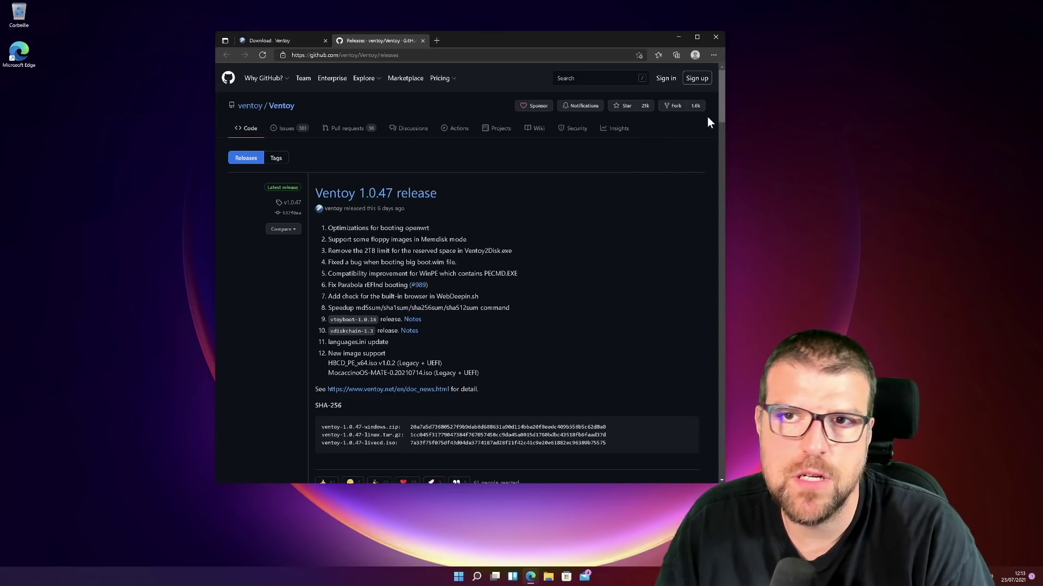
left_click_drag(719, 111, 712, 145)
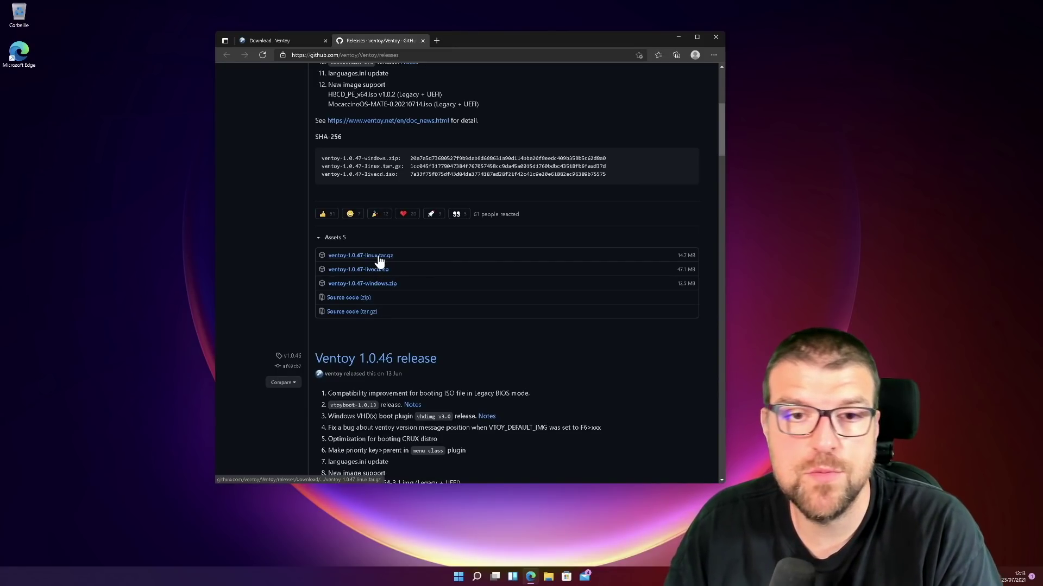
left_click(378, 299)
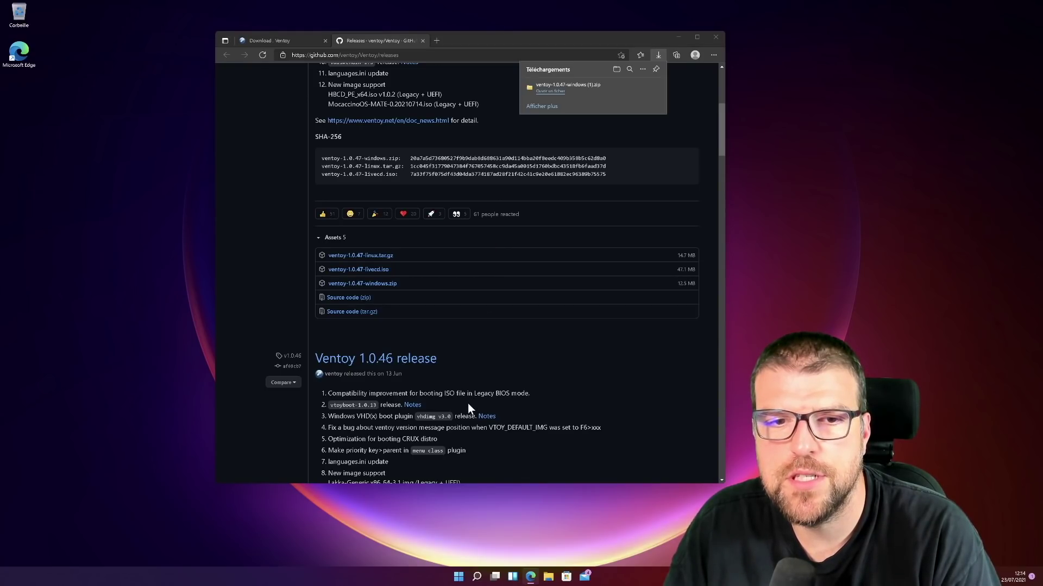
Open the extracted ventoy-1.0.47-windows folder and run Ventoy2Disk.exe from its ventoy-1.0.47 subfolder, allowing it to make changes to the computer
left_click(548, 577)
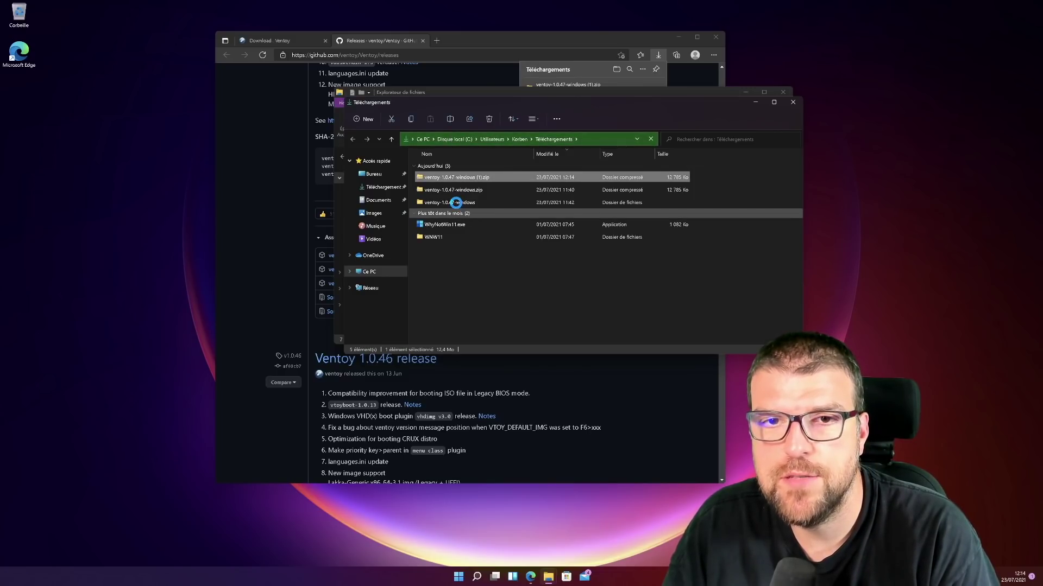
left_click(466, 214)
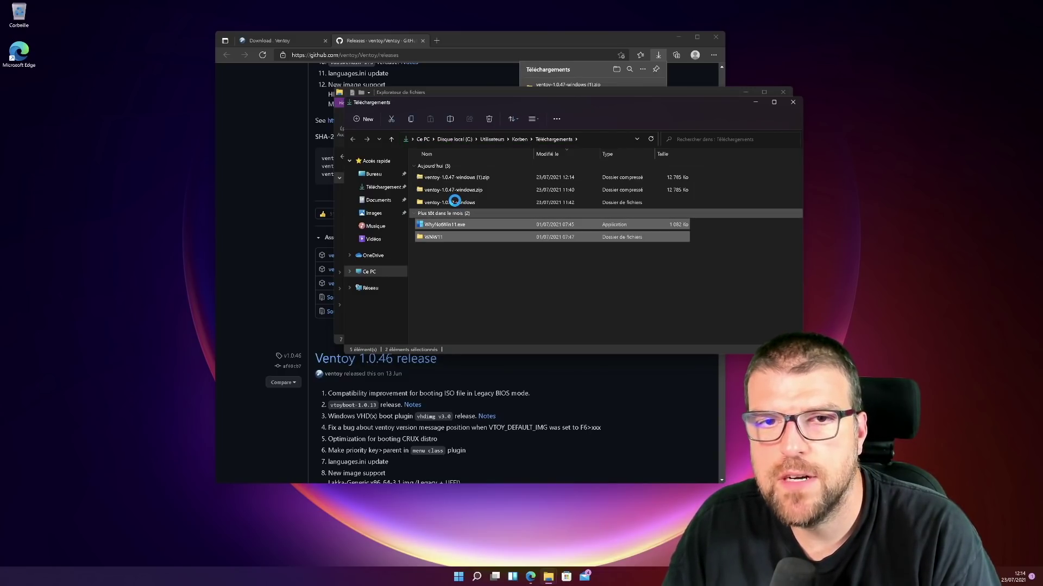
double_click(460, 203)
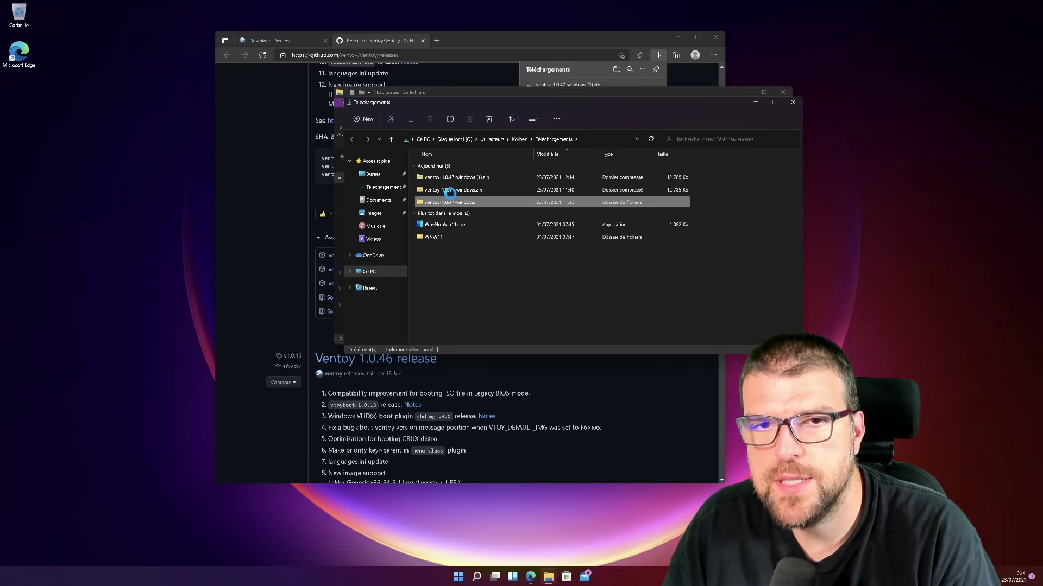
double_click(440, 169)
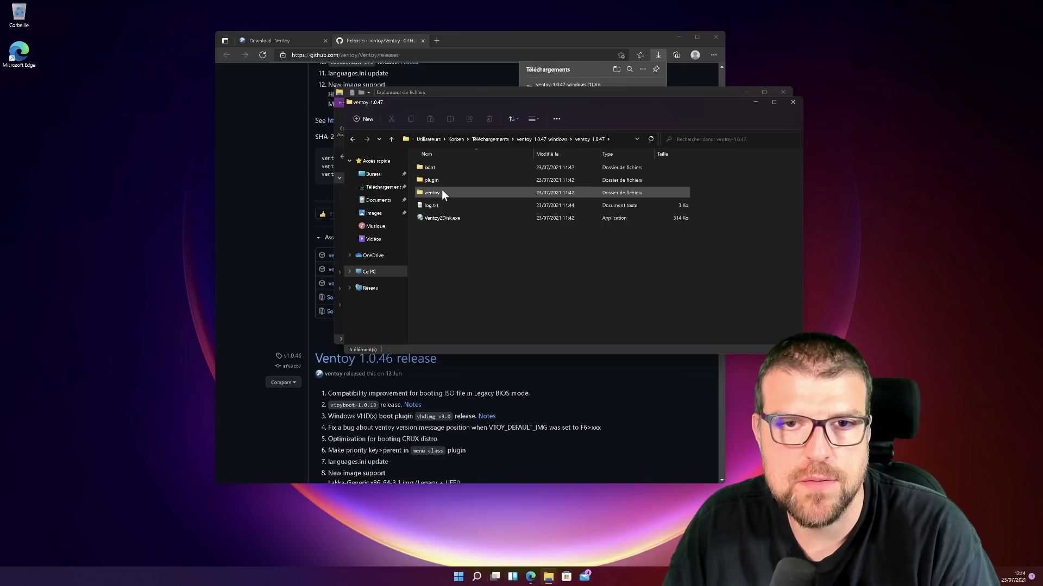
double_click(429, 218)
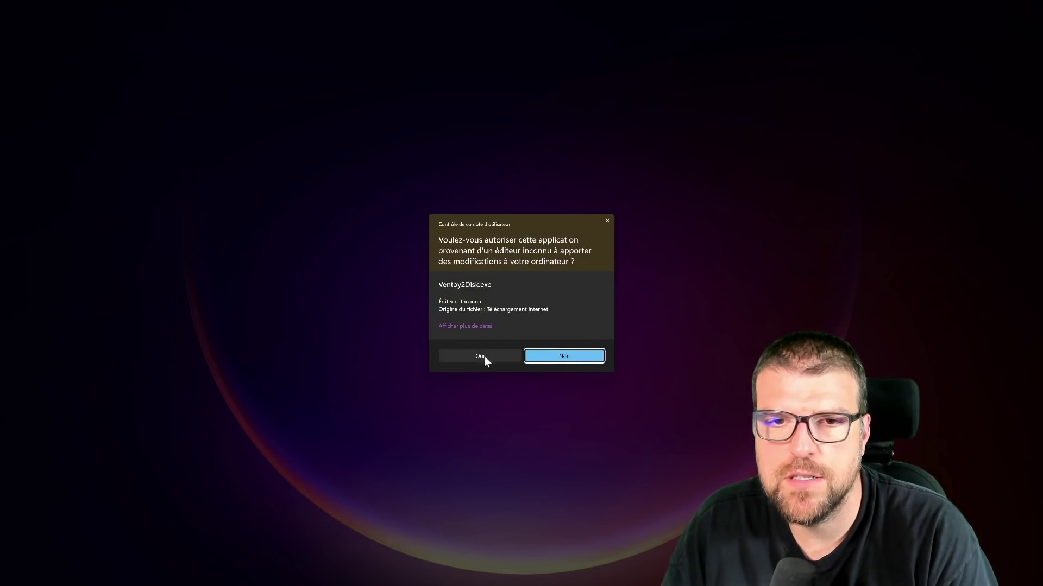
left_click(486, 356)
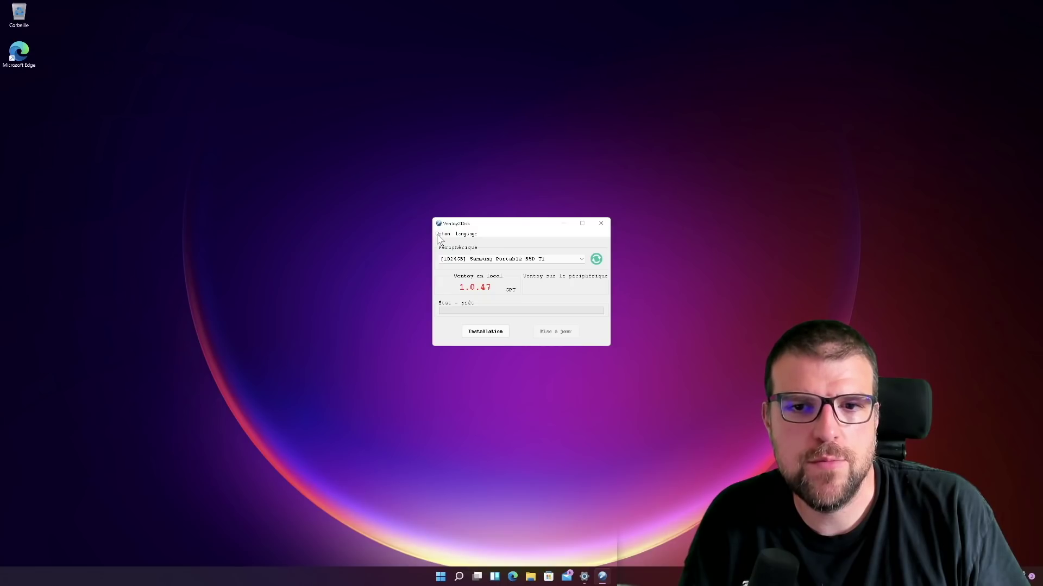
Review Ventoy2Disk's interface languages and its options, including the MBR and GPT partition types
left_click(466, 234)
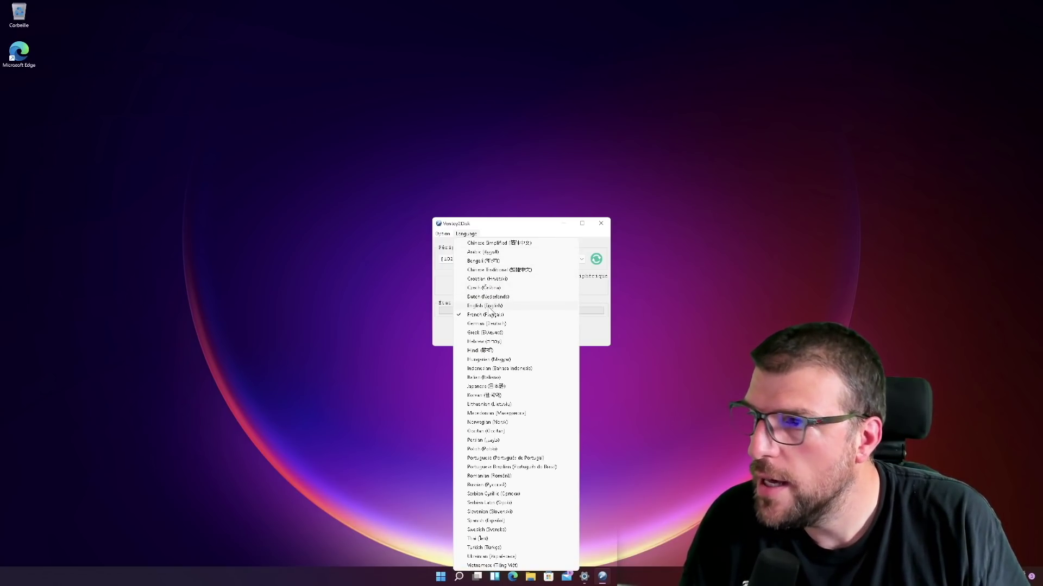
left_click(498, 233)
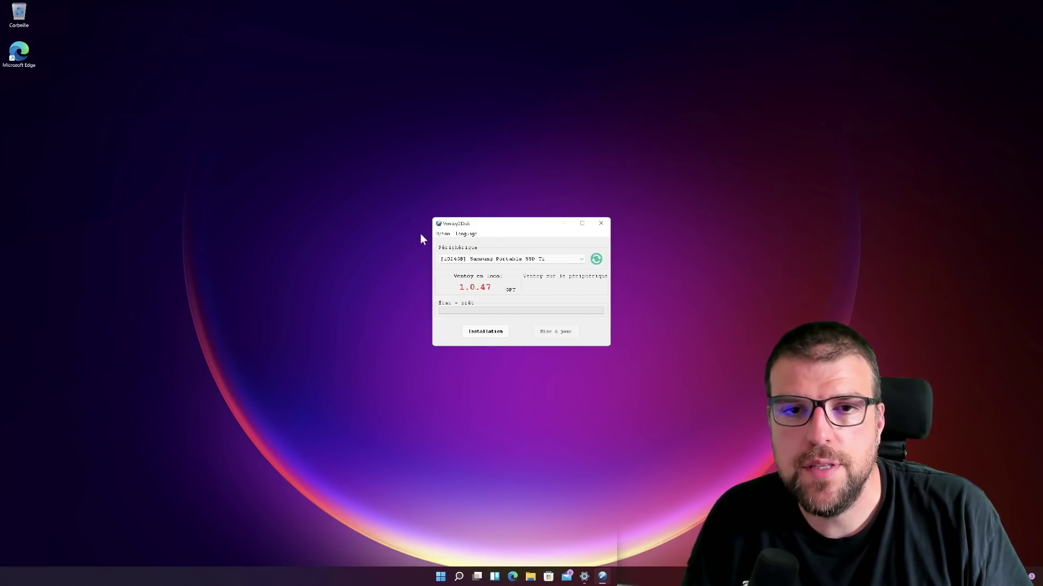
left_click(442, 234)
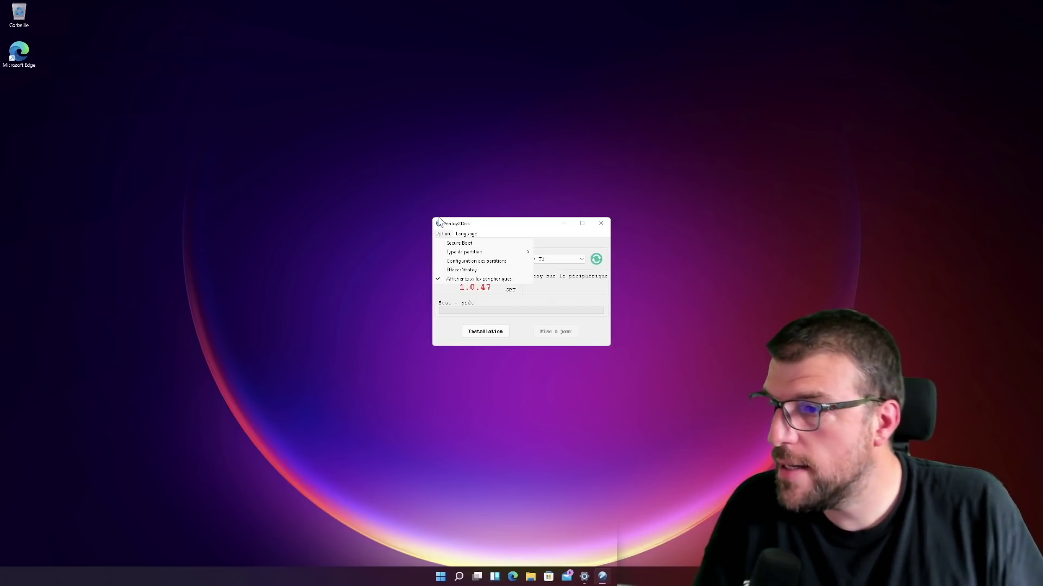
mouse_move(461, 256)
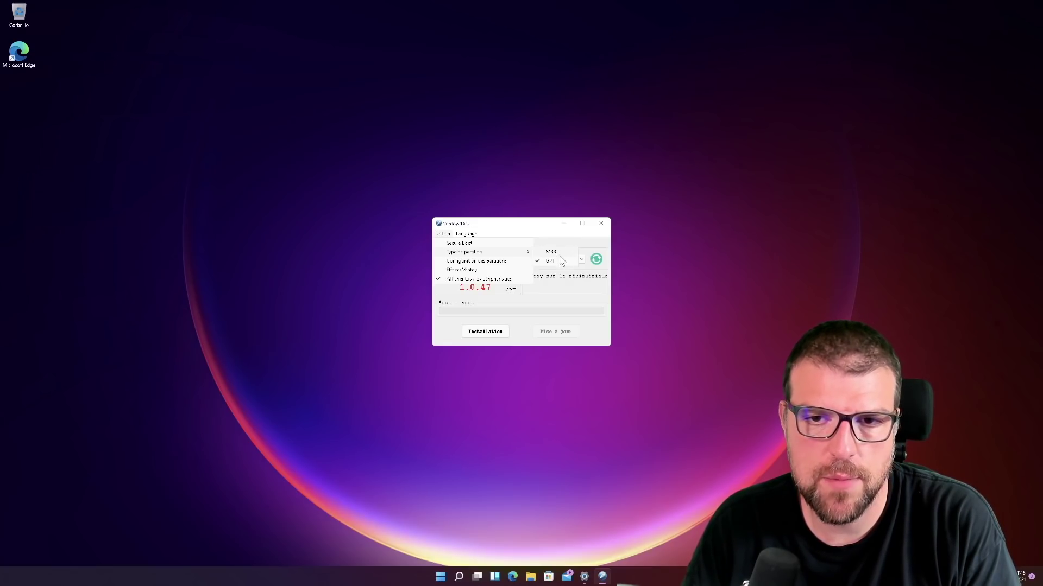
Choose the 1024 GB Samsung Portable SSD as the target device and refresh the device list
left_click(493, 279)
left_click(531, 259)
left_click(529, 261)
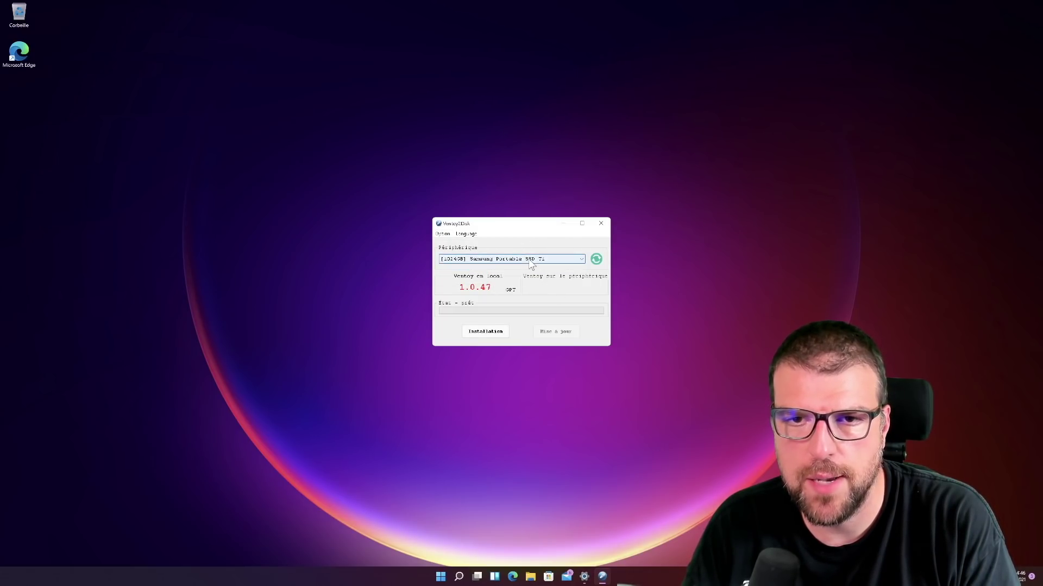
left_click(596, 261)
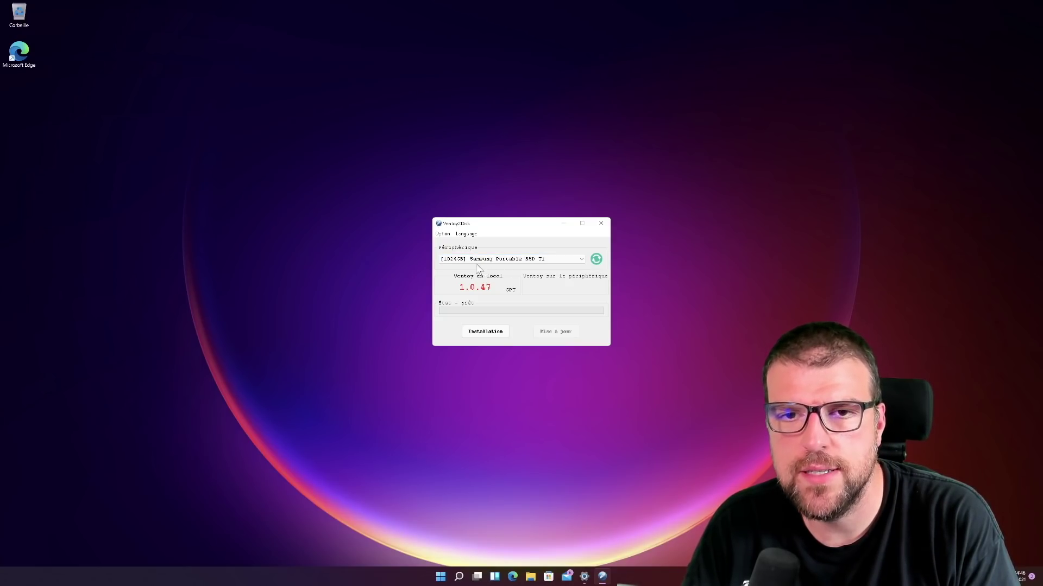
Install Ventoy on the Samsung Portable SSD, accepting both disk formatting confirmations
left_click(484, 332)
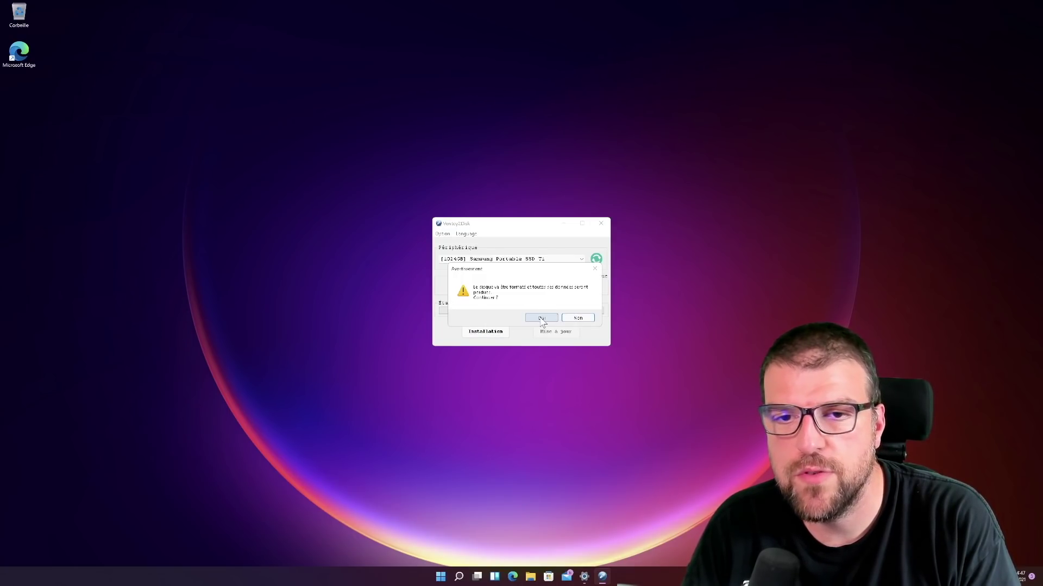
left_click(541, 320)
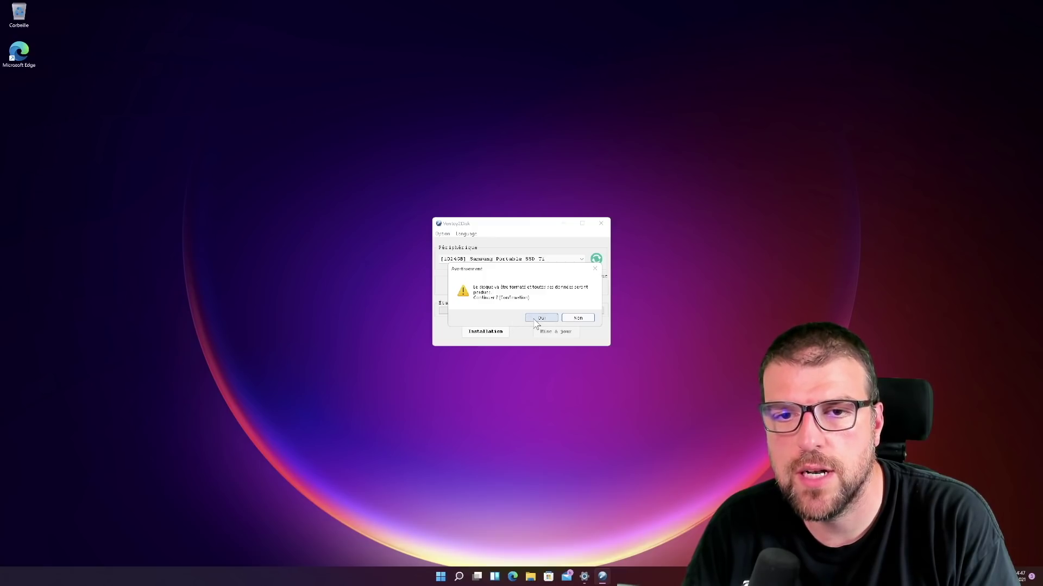
left_click(538, 319)
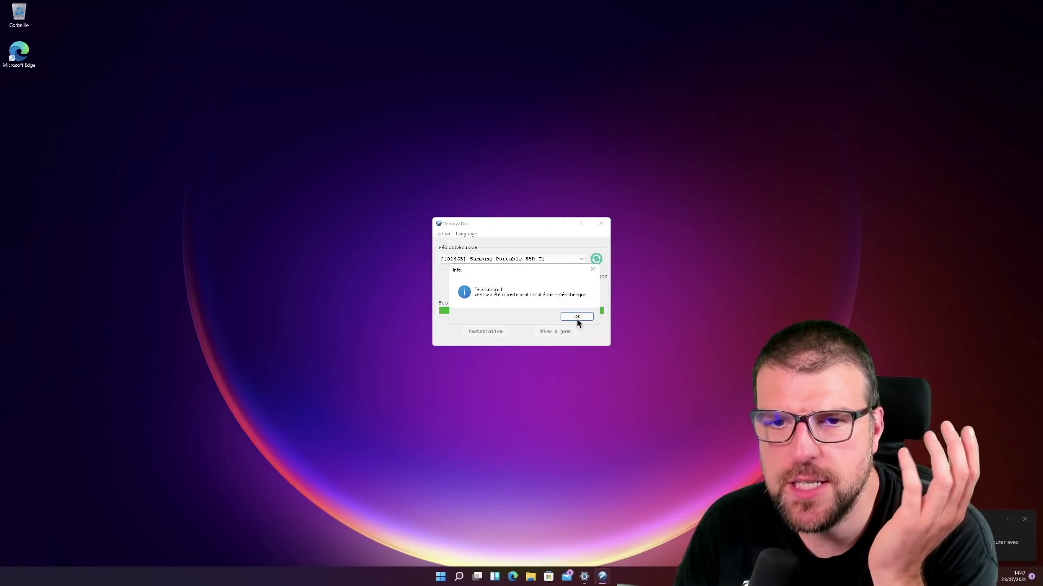
left_click(575, 317)
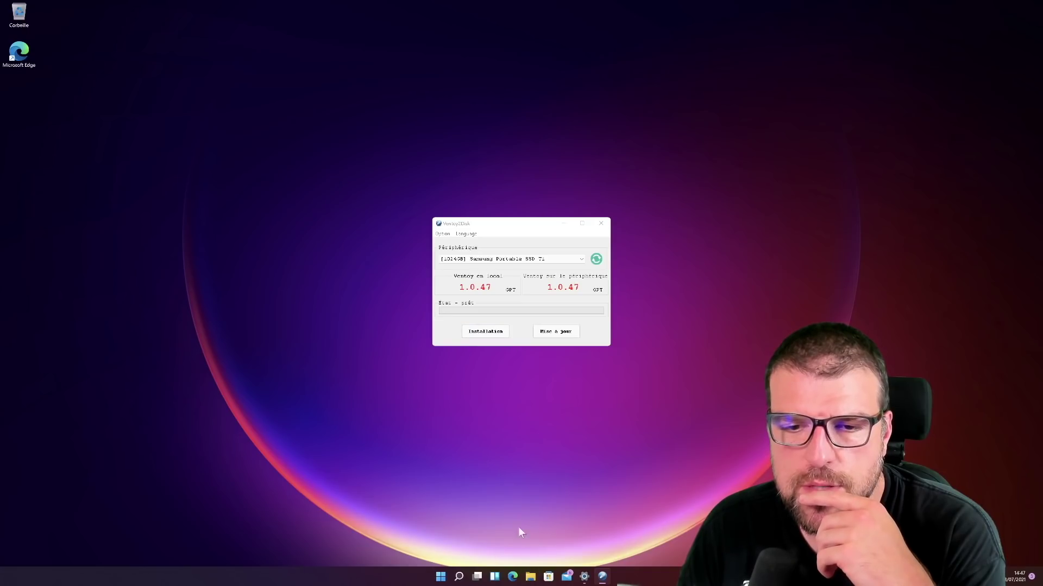
Open the Ventoy (E:) drive in the file explorer, then reposition and enlarge its window
key("super+e")
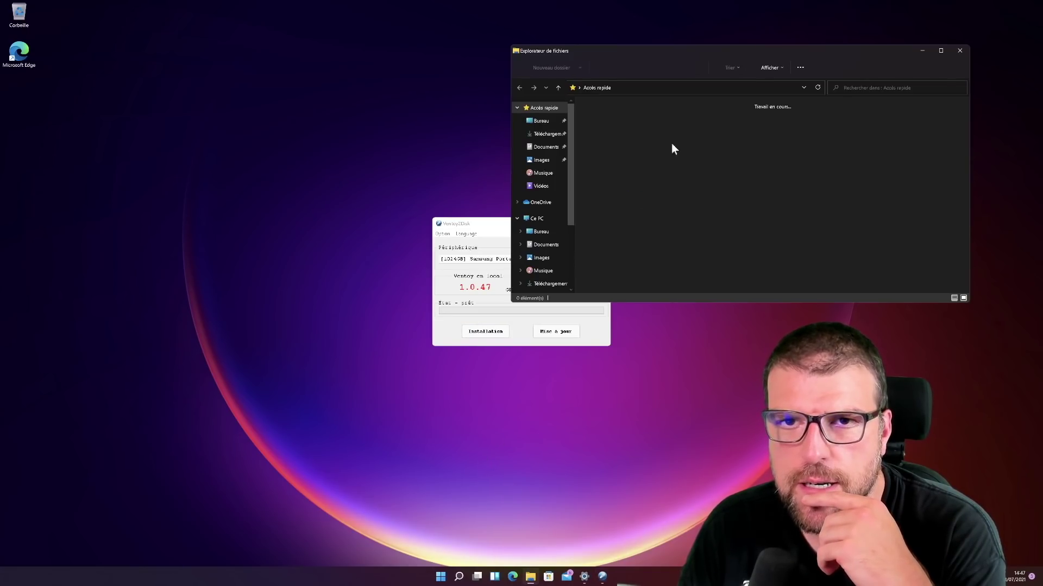
scroll(568, 228, "down", 3)
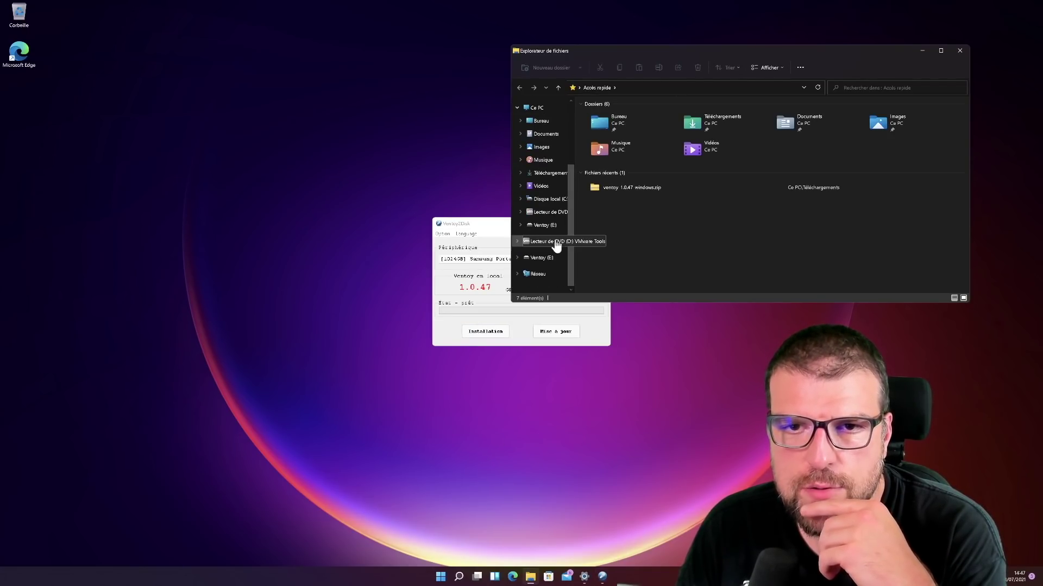
left_click(545, 257)
left_click_drag(693, 57, 306, 96)
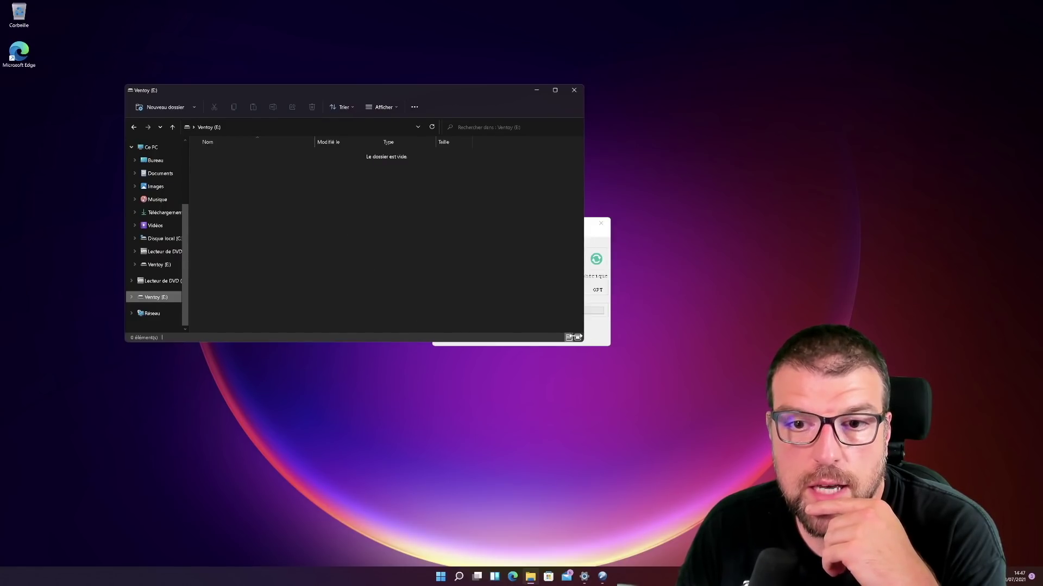
left_click_drag(580, 338, 682, 447)
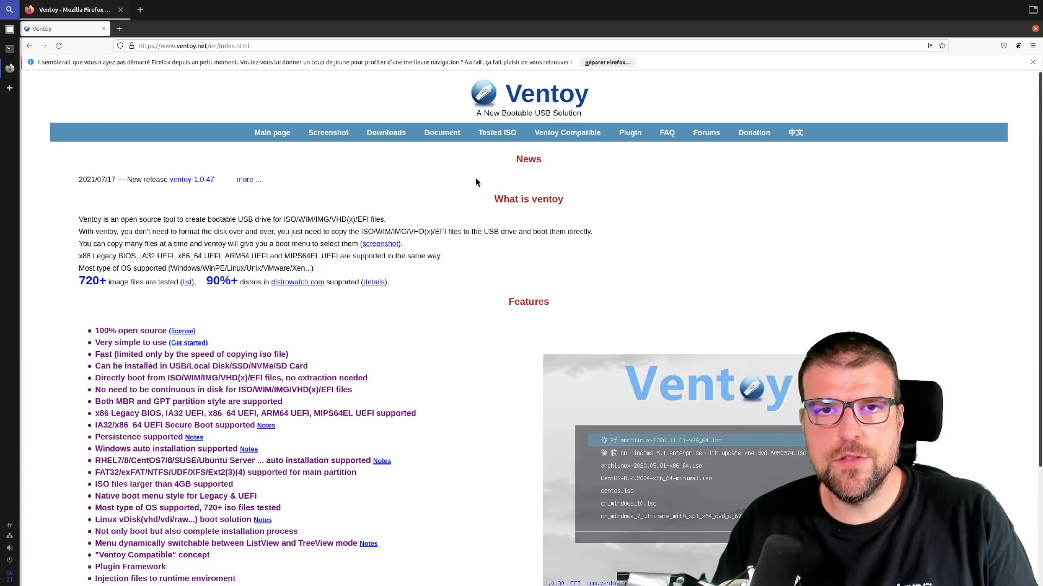
In Firefox on the Ubuntu machine, download ventoy-1.0.47-linux.tar.gz from the Ventoy download page and save the file
left_click(376, 137)
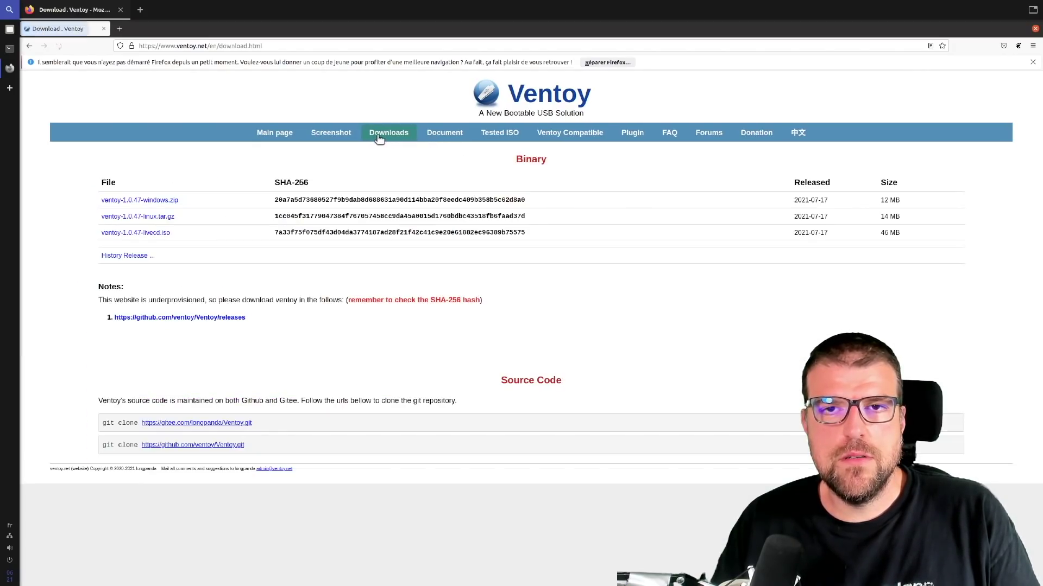
left_click(142, 217)
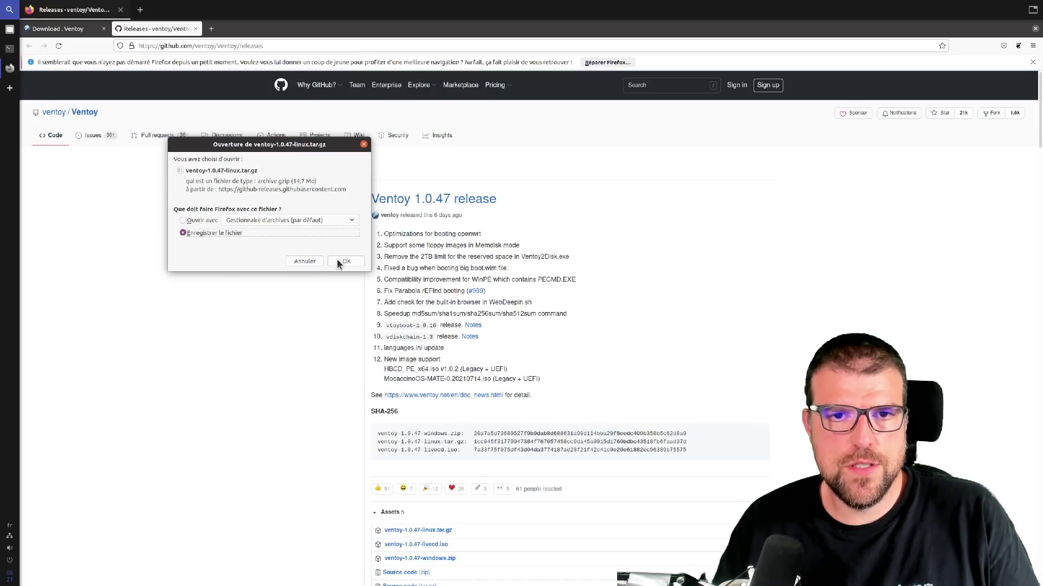
left_click(337, 260)
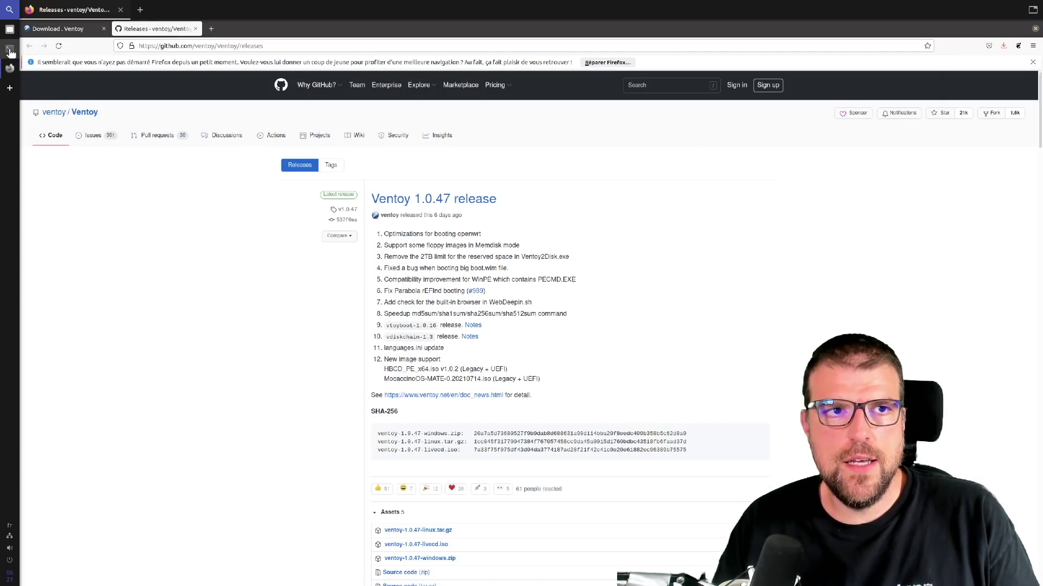
Switch to the terminal, change to the Téléchargements directory and list its files
left_click(9, 49)
type("cd Dow")
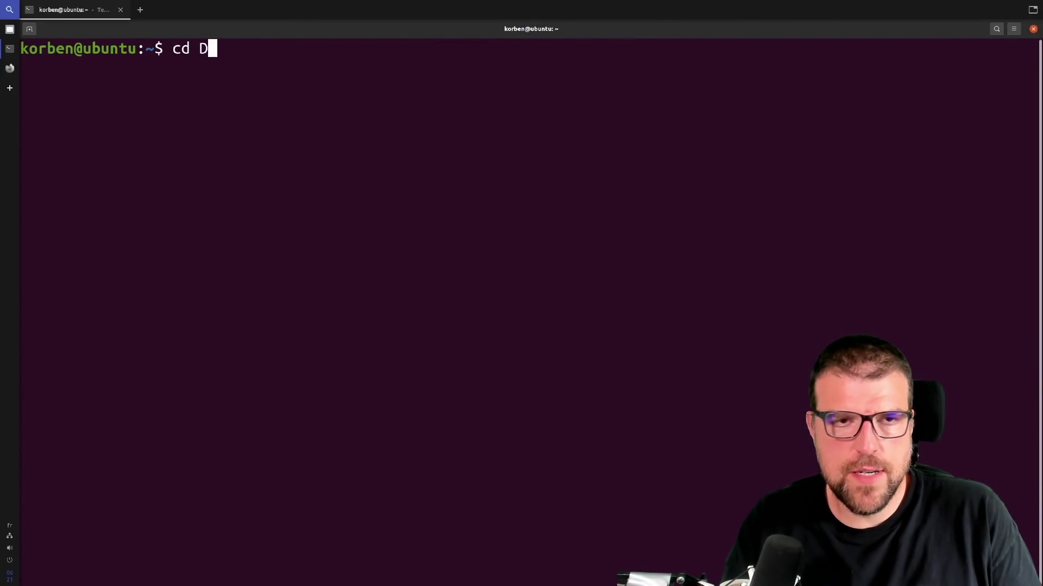
key("BackSpace")
key("BackSpace")
key("BackSpace")
type("Té")
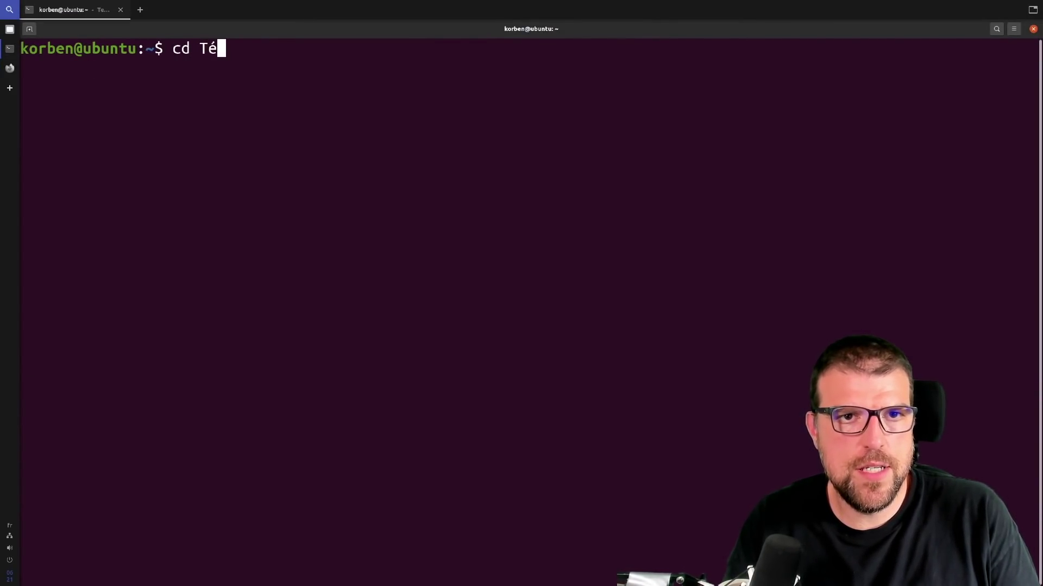
key("Tab")
key("Return")
type("ls")
key("Return")
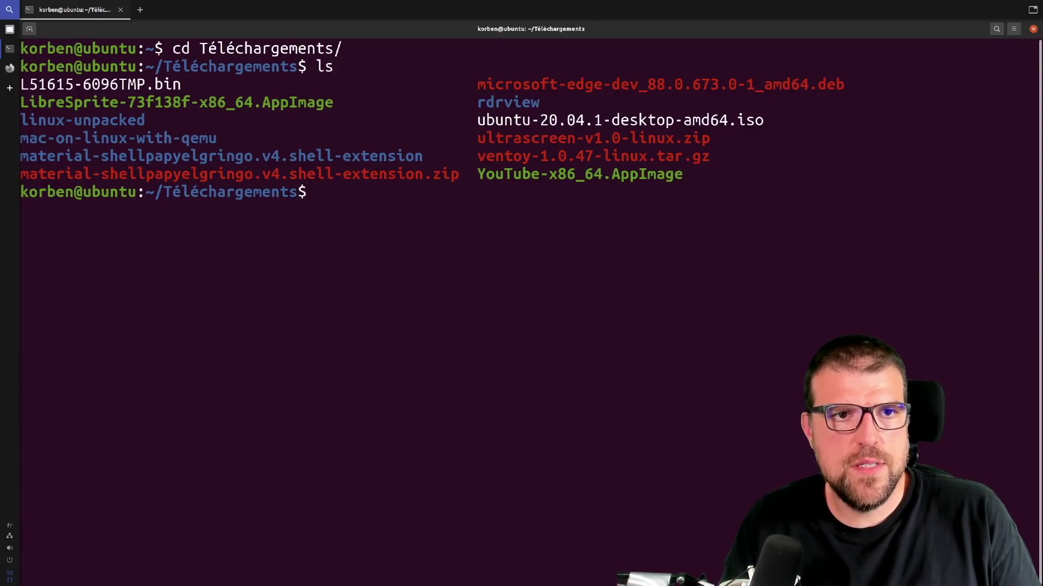
Extract the ventoy-1.0.47-linux.tar.gz archive in the Téléchargements directory using tar -zxvf
left_click_drag(481, 156, 532, 150)
left_click(710, 156)
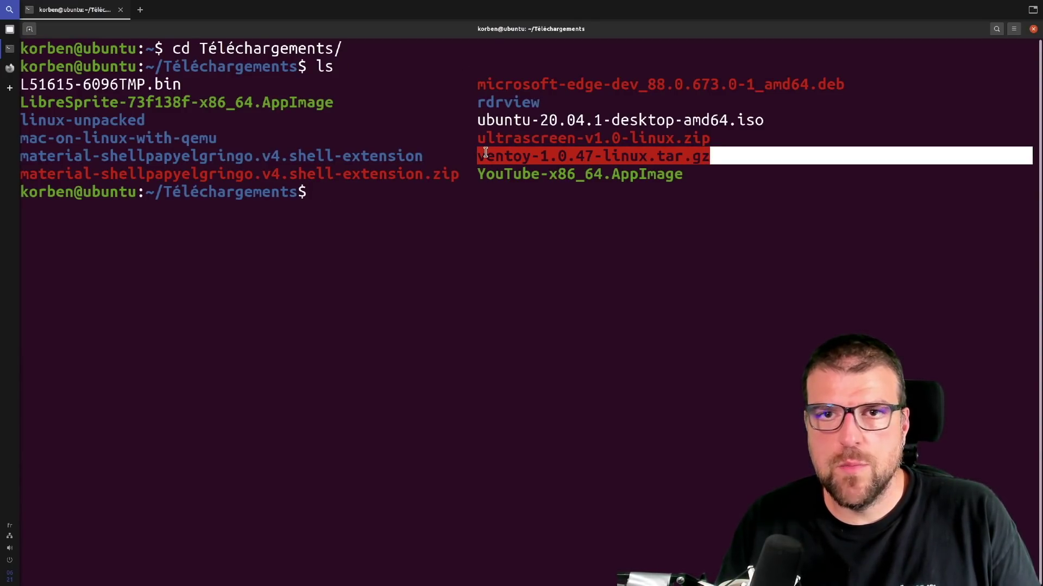
left_click(494, 167)
type("ta")
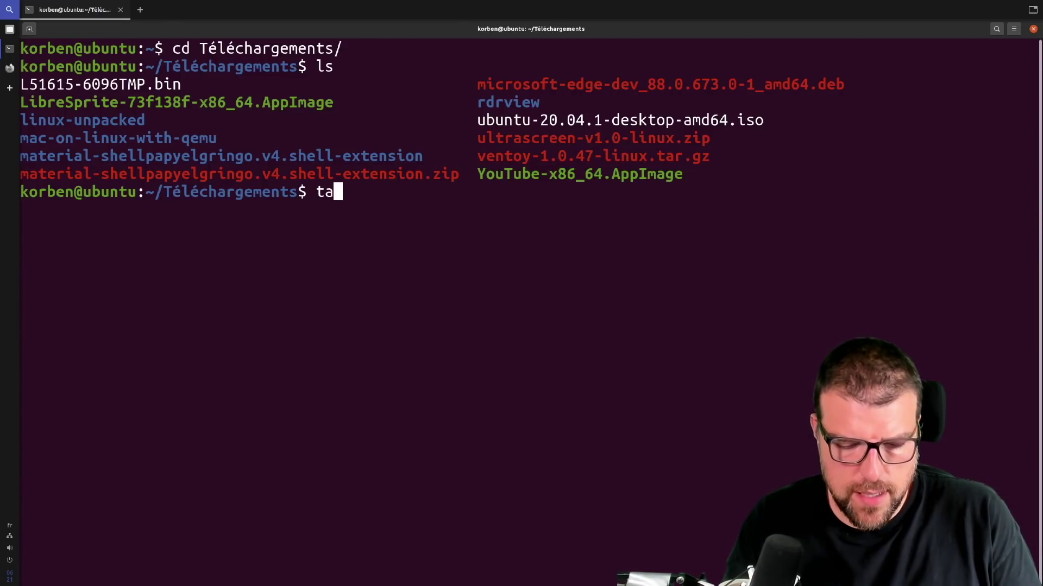
type("r)")
key("BackSpace")
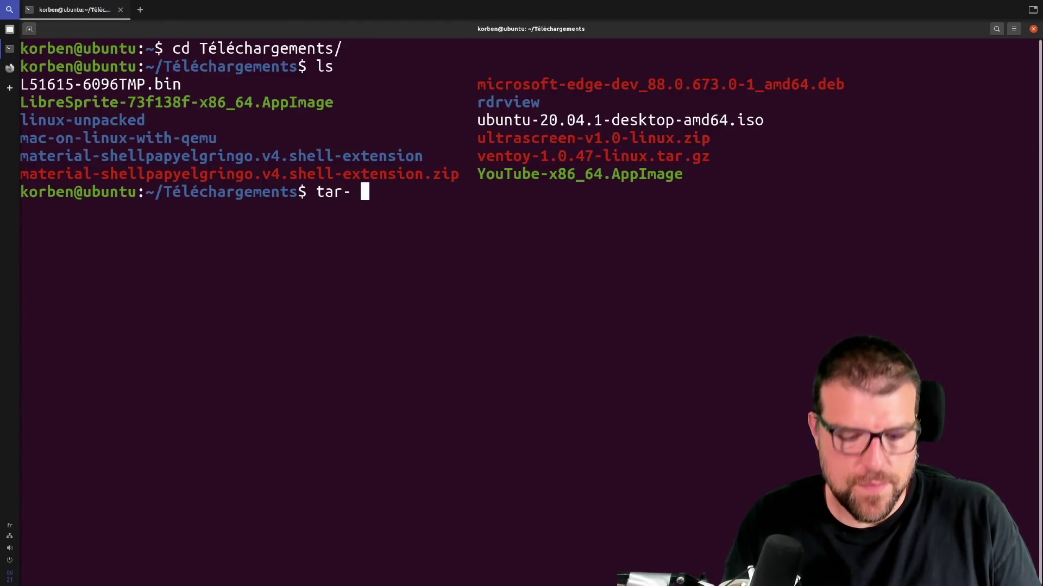
type("-zvf")
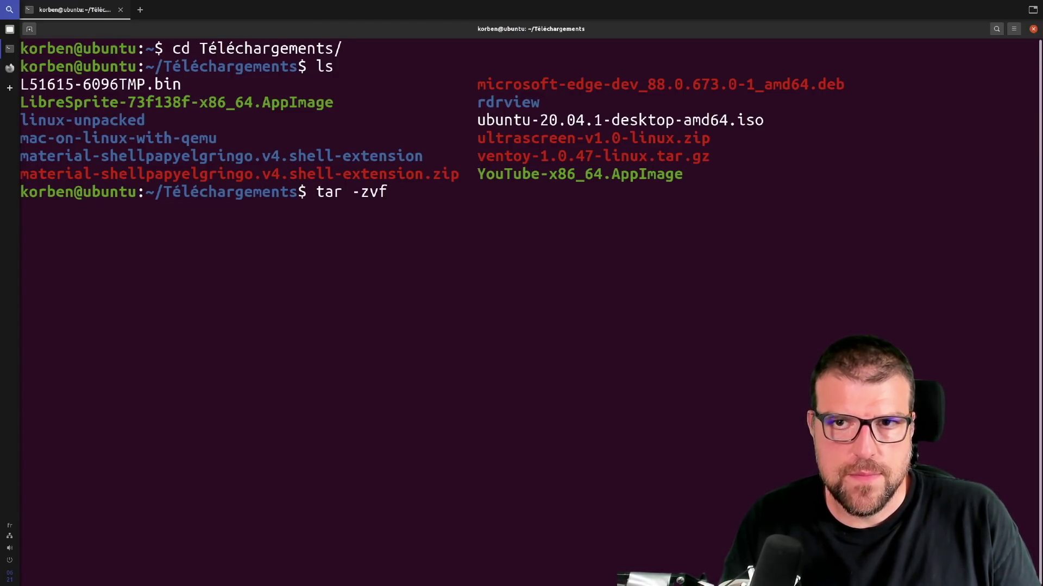
key("Left")
key("Left")
type("x")
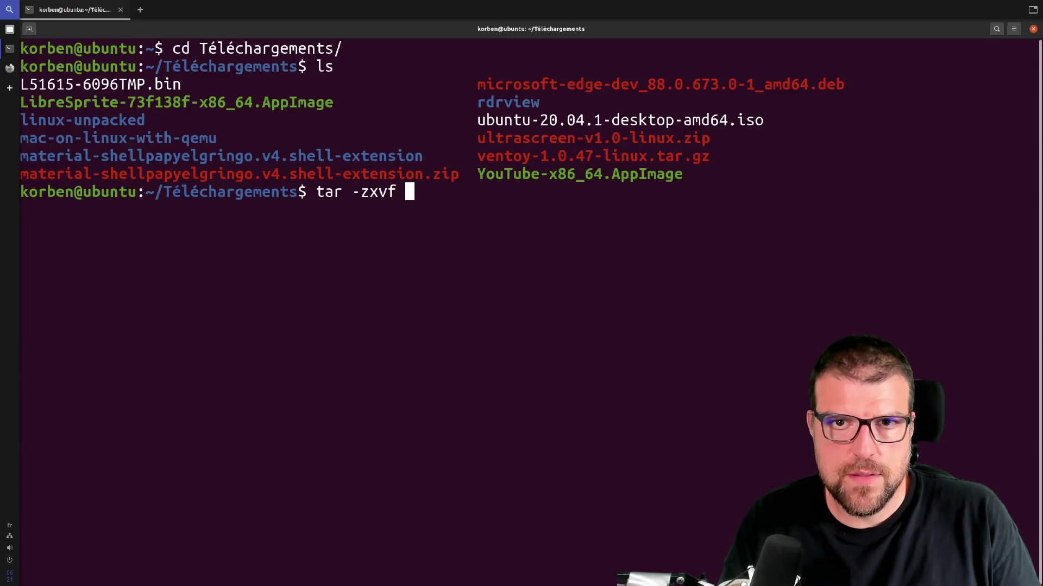
type("vf ven")
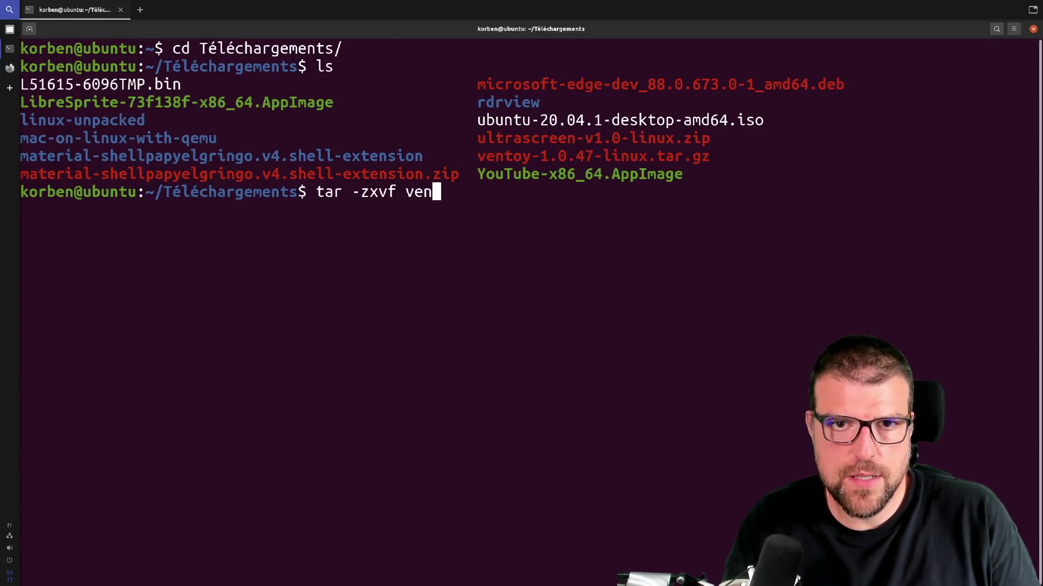
key("Tab")
key("Return")
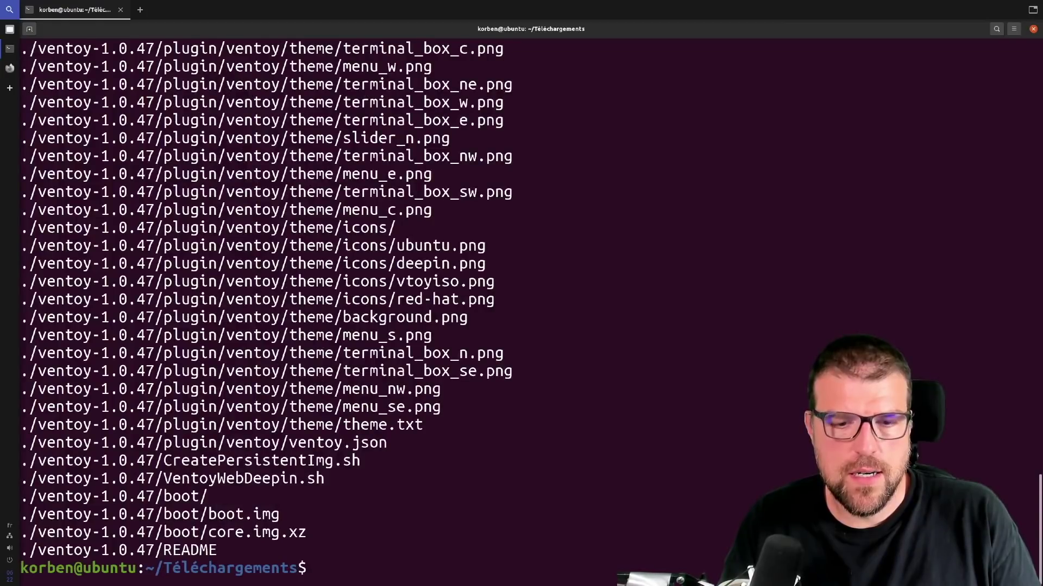
Find the extracted ventoy-1.0.47 directory in the file listing, change into it and list its contents
type("ls")
key("Return")
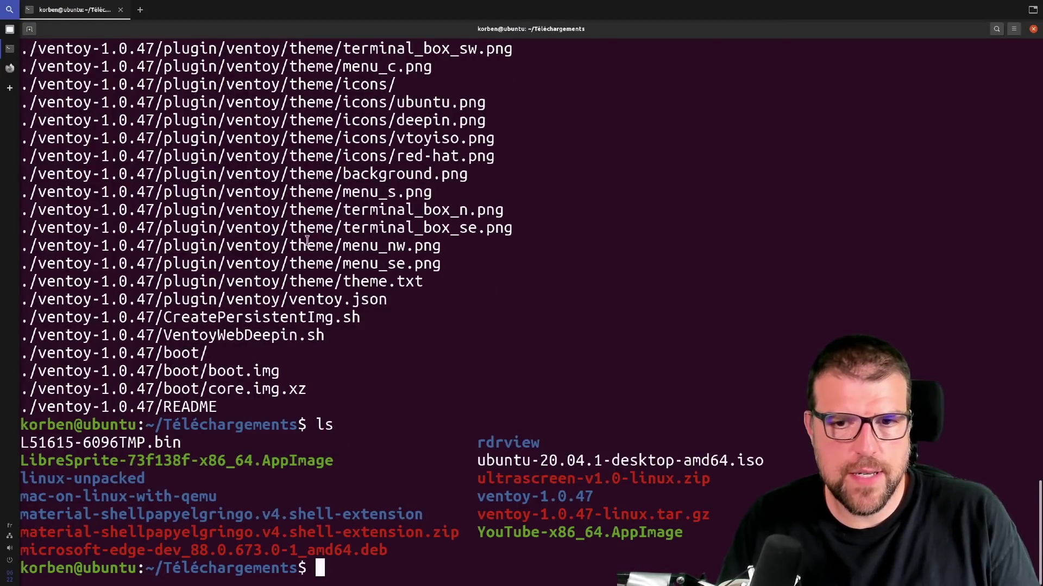
left_click_drag(588, 497, 477, 499)
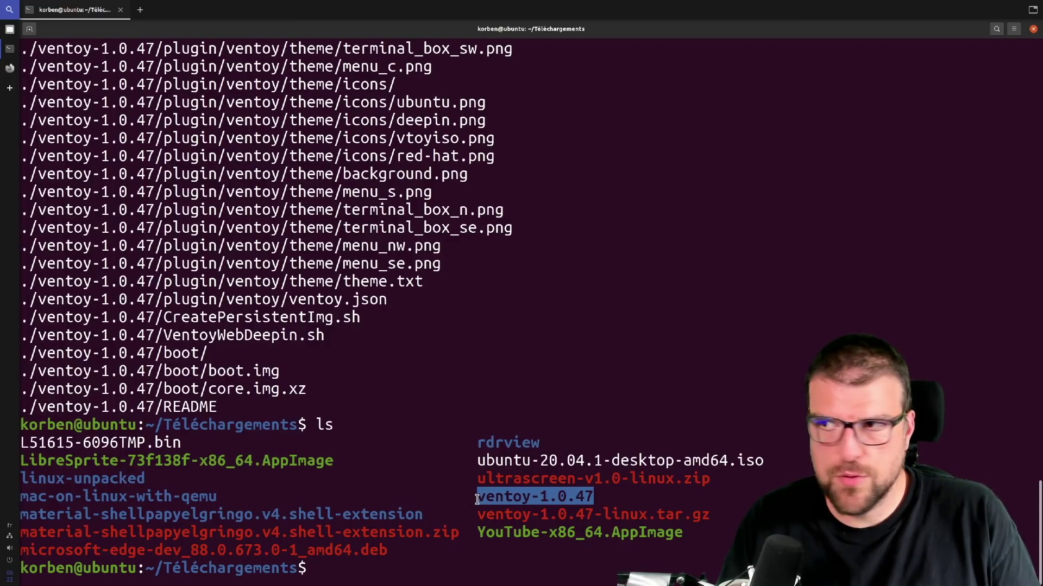
type("cd ventoy-1.0.47/")
key("Return")
type("l")
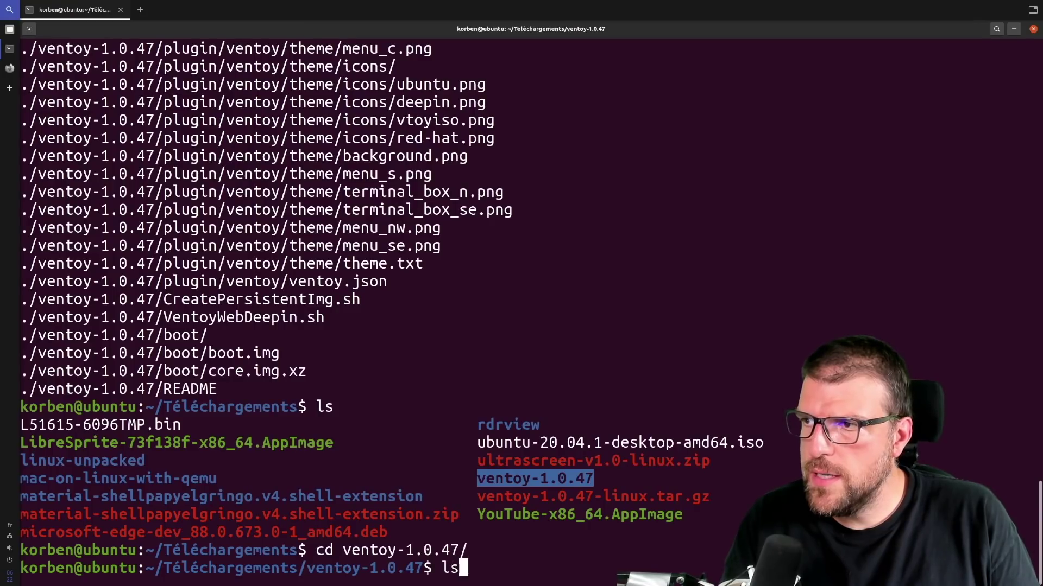
type("s")
key("Return")
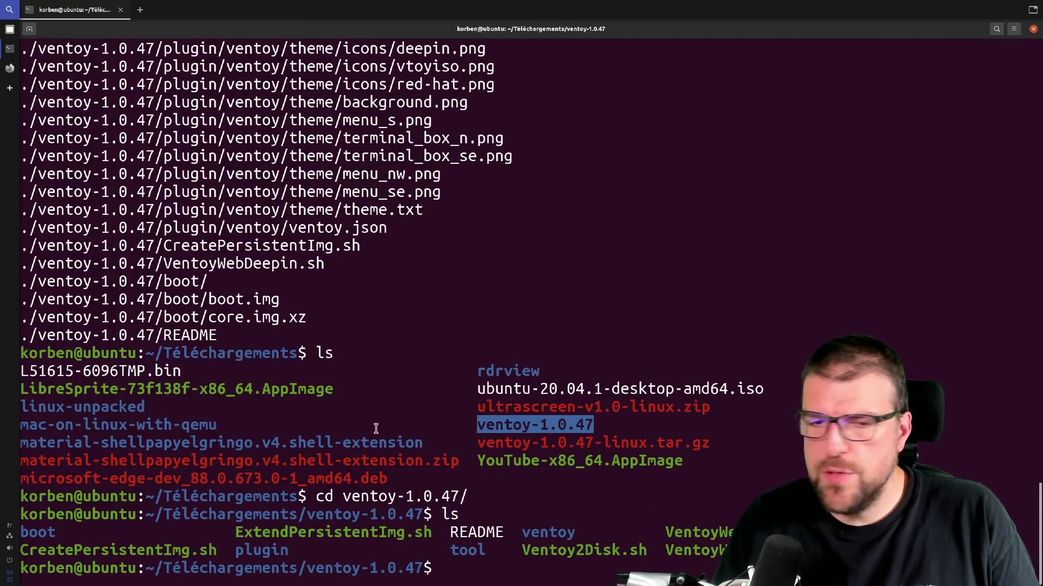
Run ./Ventoy2Disk.sh without arguments to display its usage and highlight the -i install description
left_click_drag(520, 547, 649, 552)
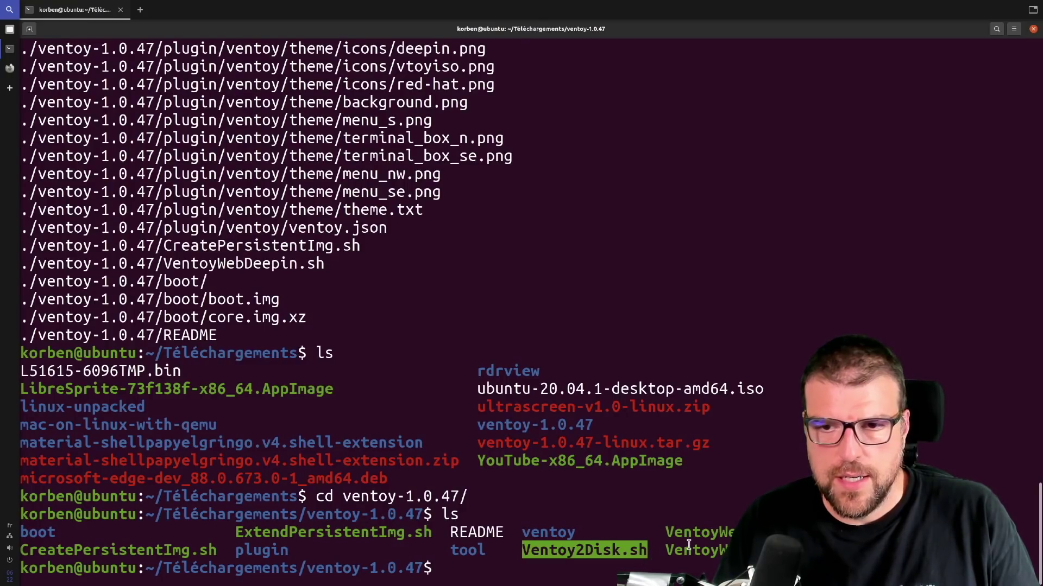
left_click(690, 552)
double_click(667, 549)
left_click(662, 554)
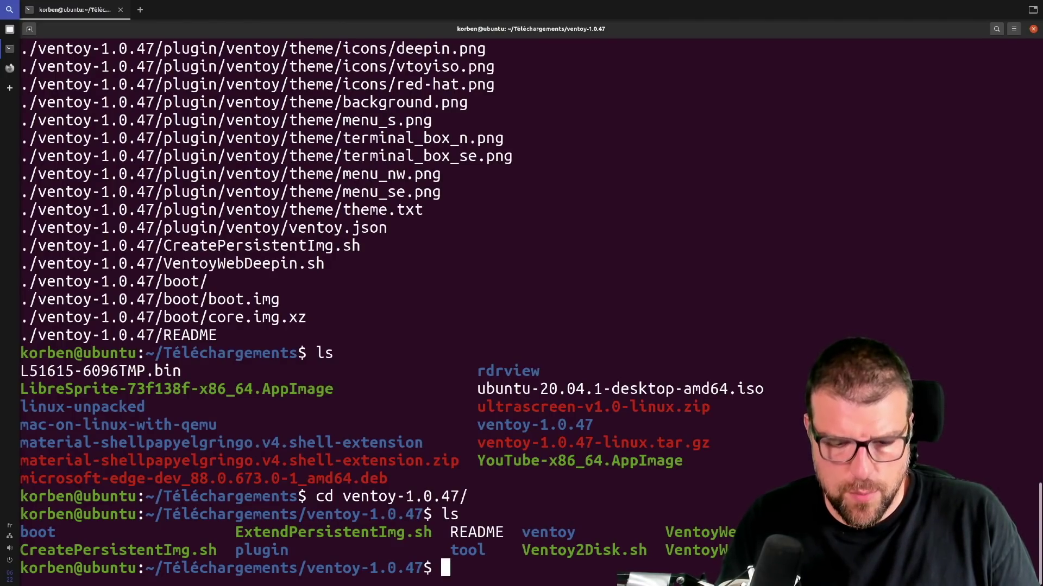
type("/v")
key("BackSpace")
type("V")
key("Tab")
type("2")
key("Tab")
key("Return")
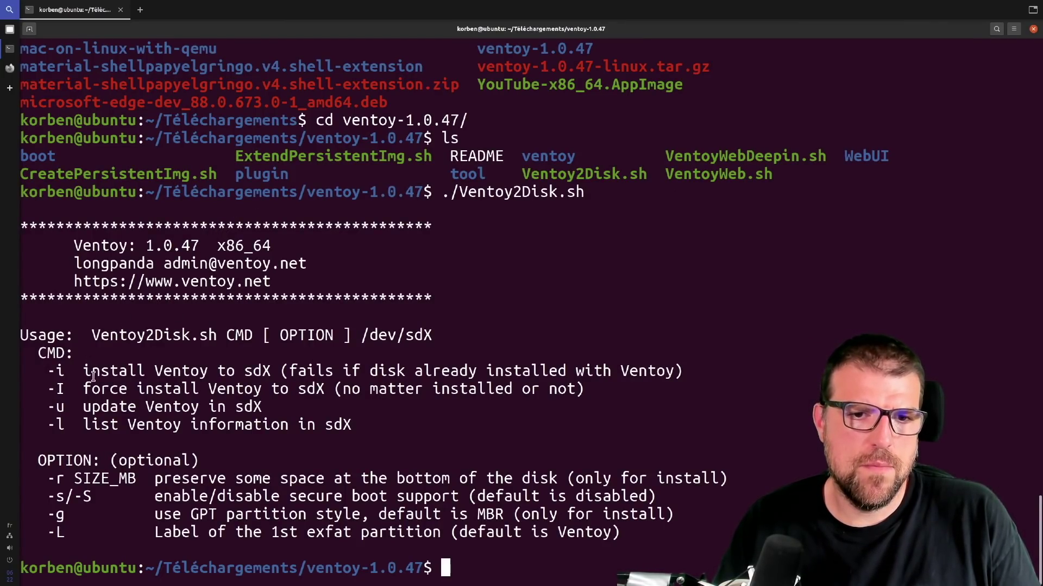
left_click_drag(85, 370, 271, 378)
left_click(291, 413)
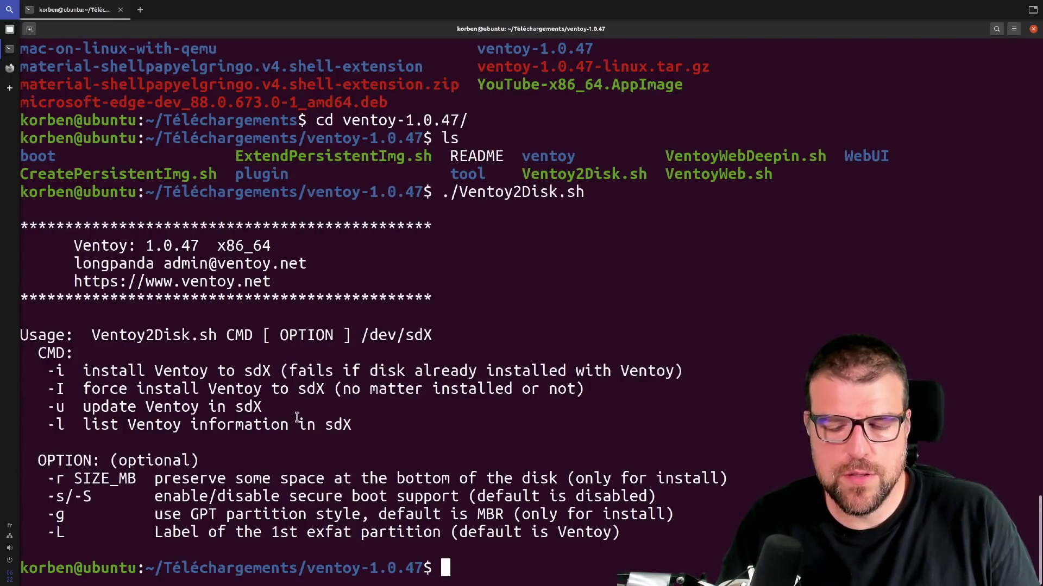
type("cd /dev/")
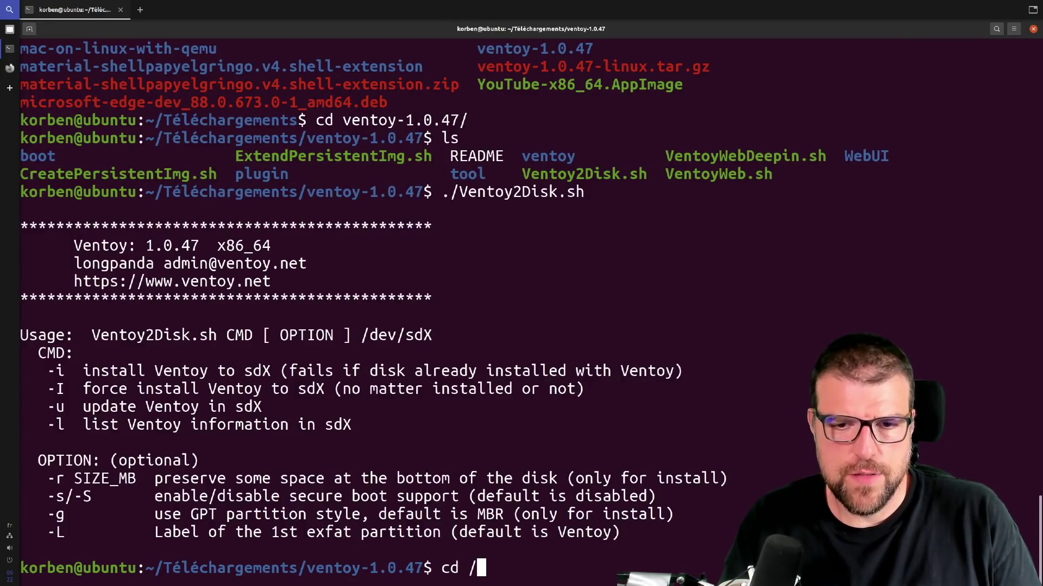
key("Tab")
key("Tab")
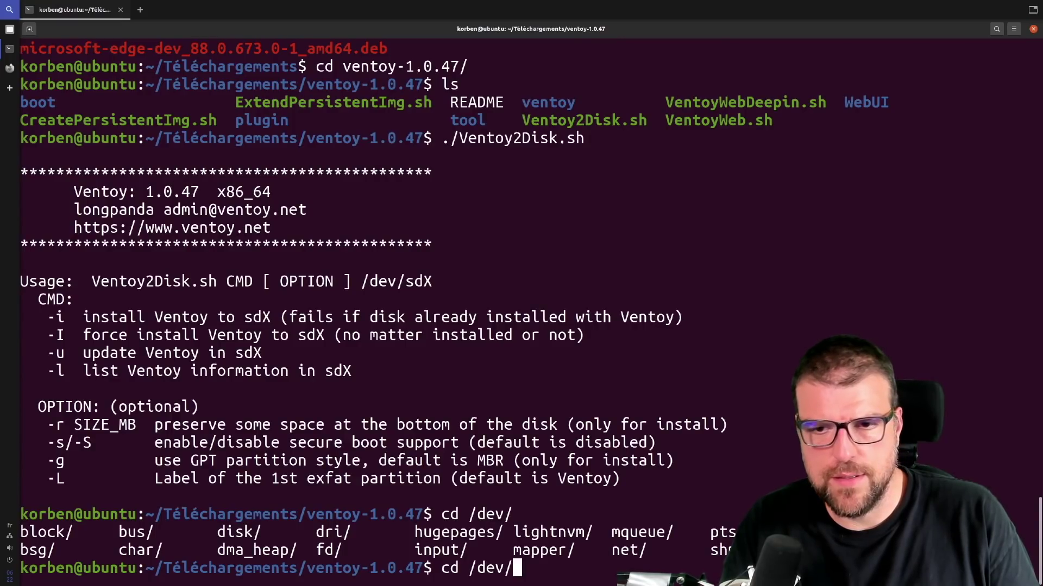
key("BackSpace")
key("BackSpace")
key("BackSpace")
key("BackSpace")
key("BackSpace")
key("BackSpace")
List the contents of /dev/ and highlight the sda device entries
type("ls /dev/")
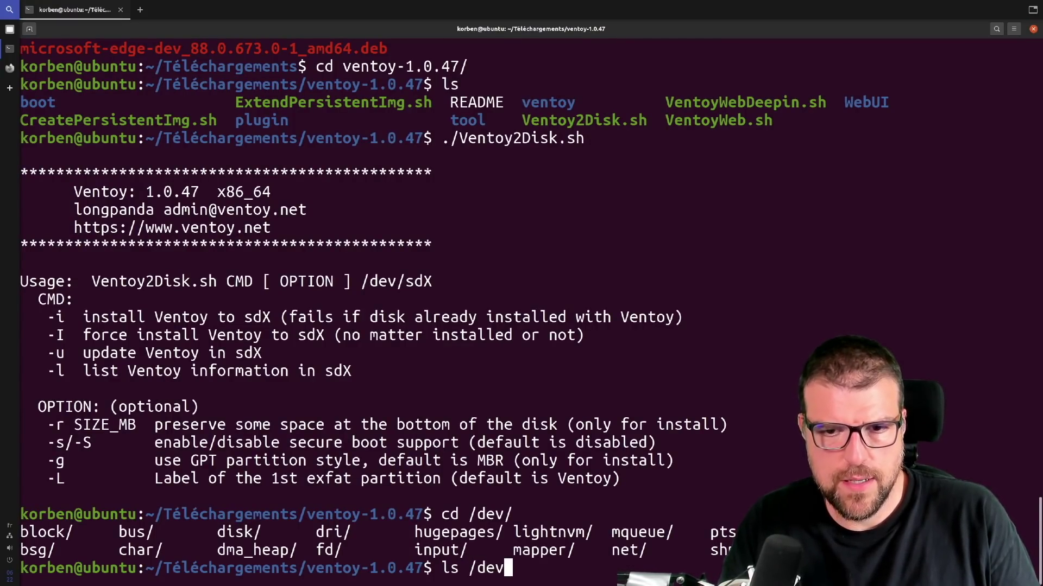
key("Return")
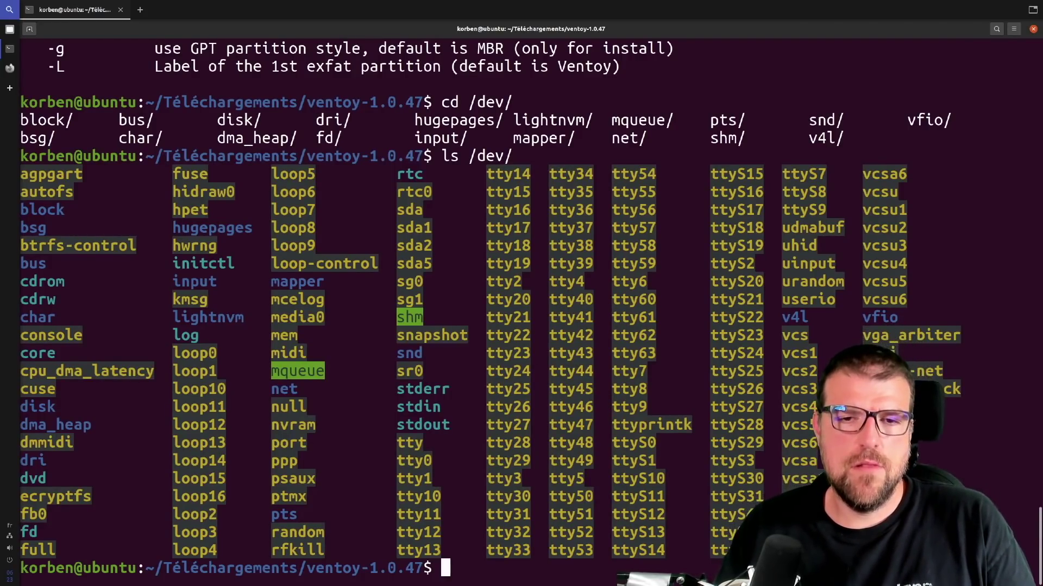
left_click_drag(398, 210, 419, 232)
left_click(409, 240)
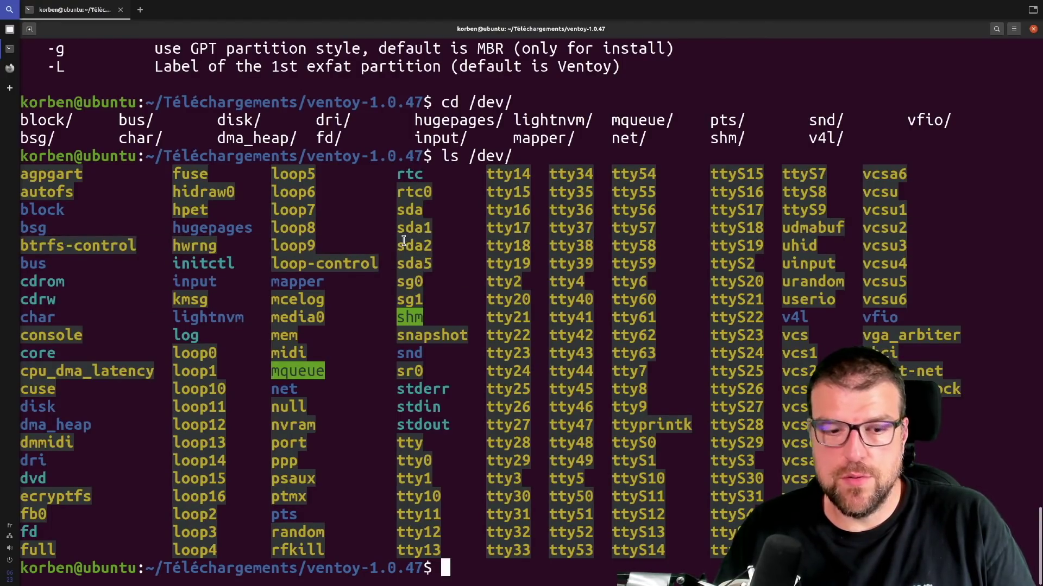
type("exit")
key("BackSpace")
key("BackSpace")
key("BackSpace")
key("BackSpace")
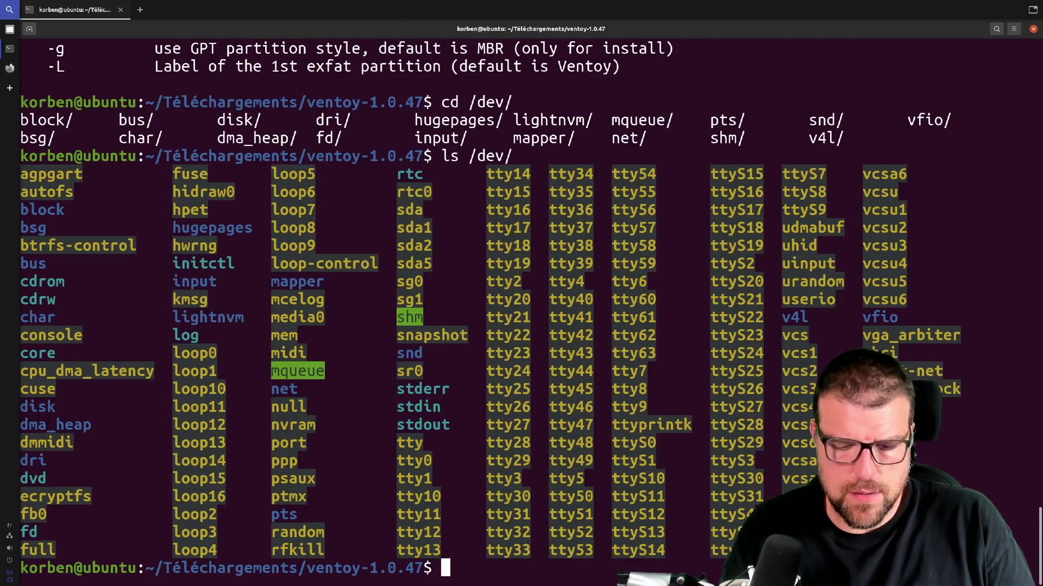
List the current directory's files, and show the mounted file systems' disk usage with df -h
type("ls")
key("Return")
type("df -h")
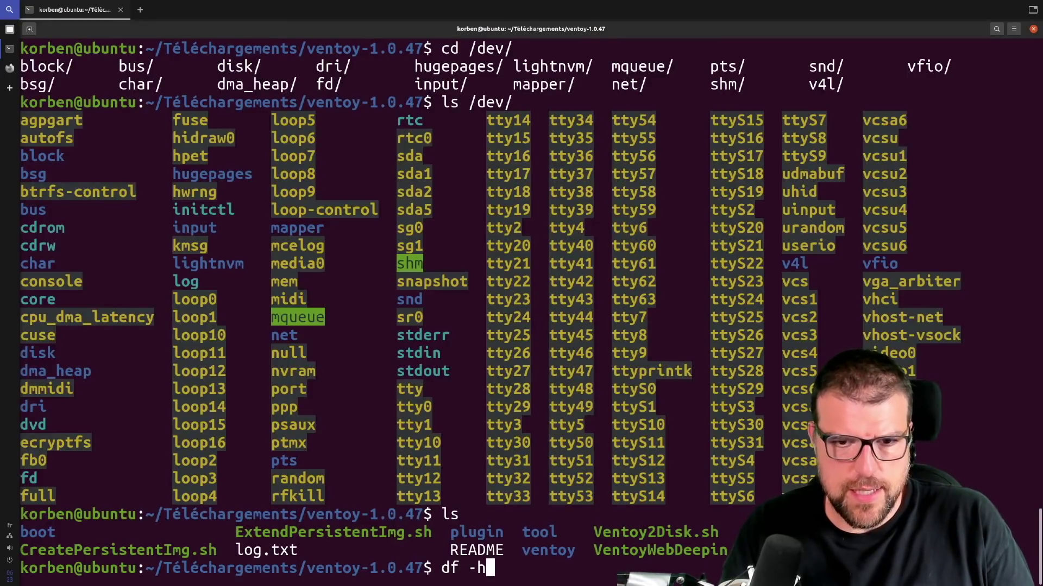
key("Return")
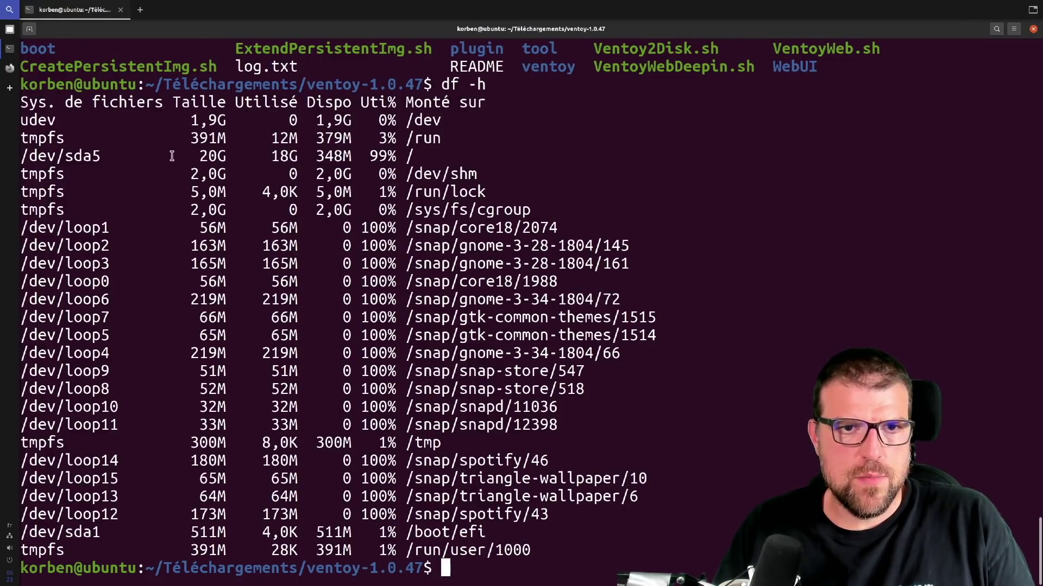
Highlight the /dev/sda5 and /dev/sda1 entries in the disk usage listing to identify the system's partitions
left_click_drag(21, 156, 97, 155)
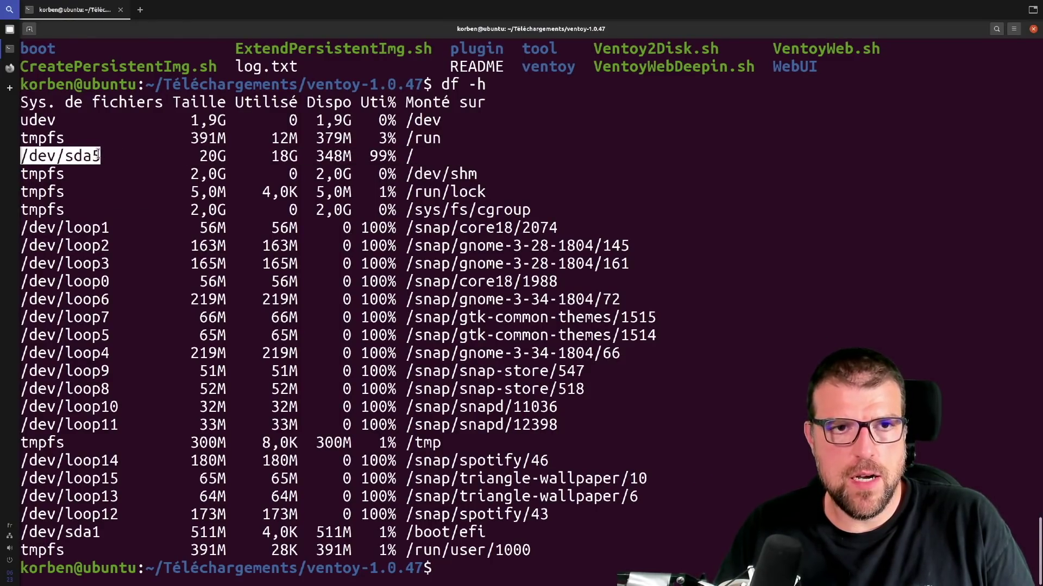
left_click(98, 156)
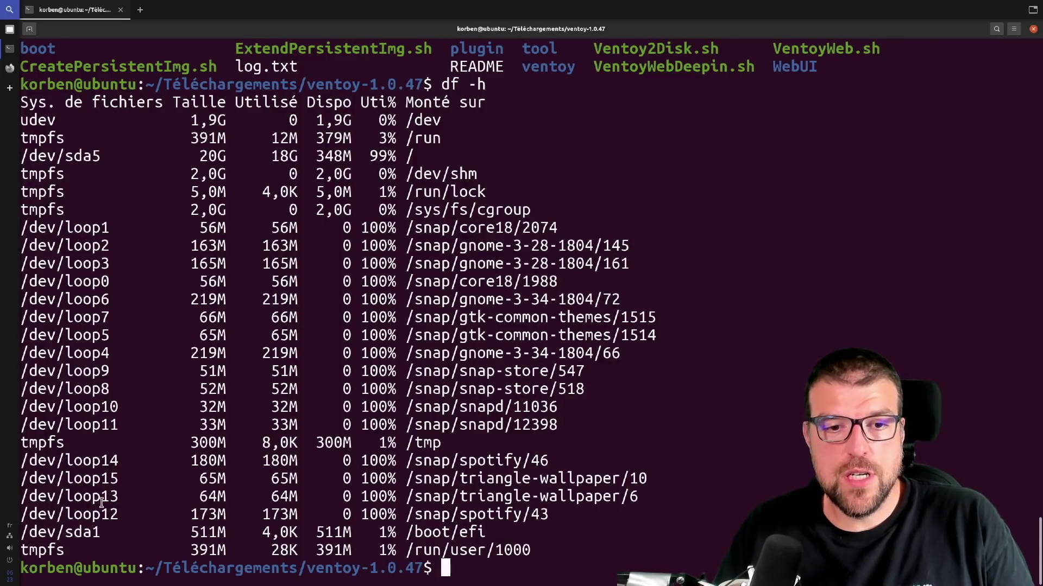
left_click_drag(100, 533, 36, 535)
left_click(49, 528)
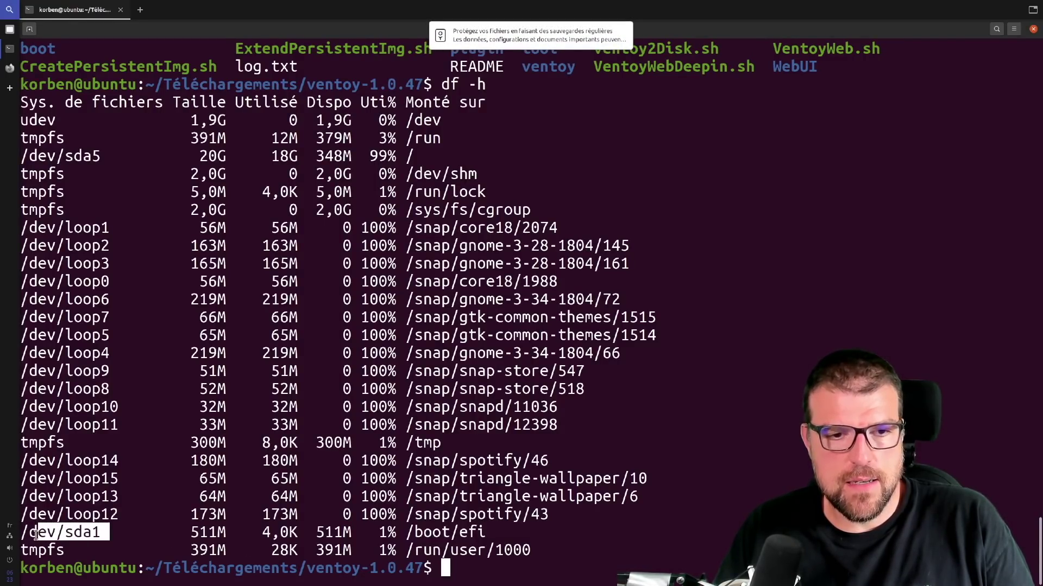
left_click(43, 535)
left_click_drag(100, 533, 21, 533)
left_click(115, 533)
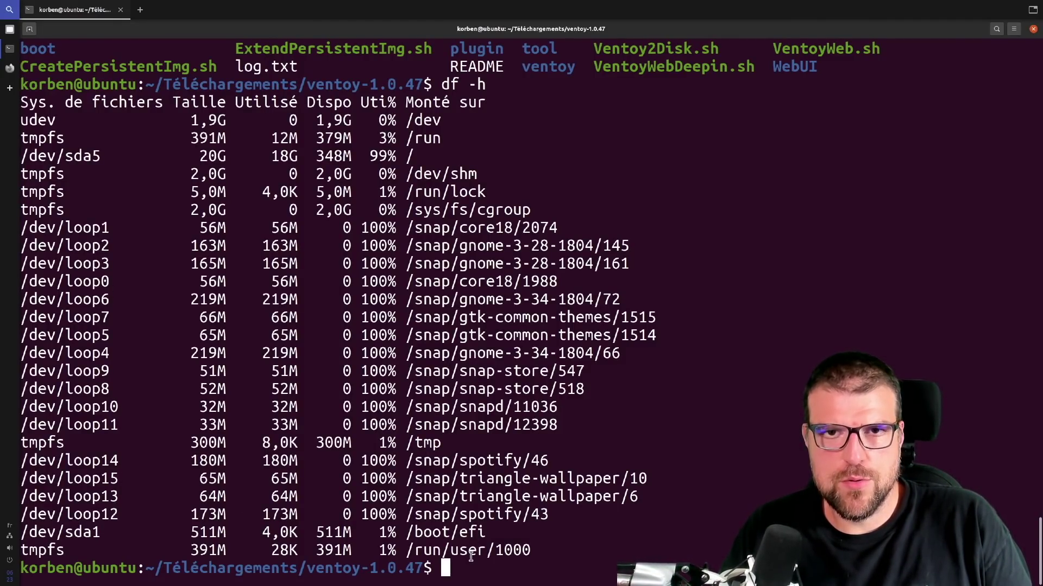
type("ls")
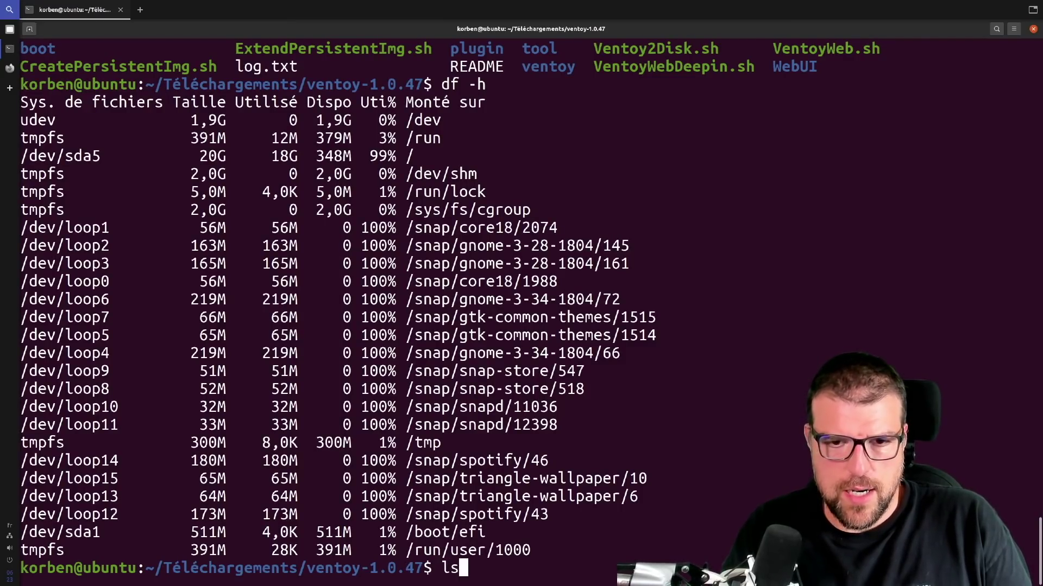
key("BackSpace")
key("BackSpace")
Rerun ./Ventoy2Disk.sh from the command history to display its usage again
key("Up")
key("Up")
key("Up")
key("Up")
key("Up")
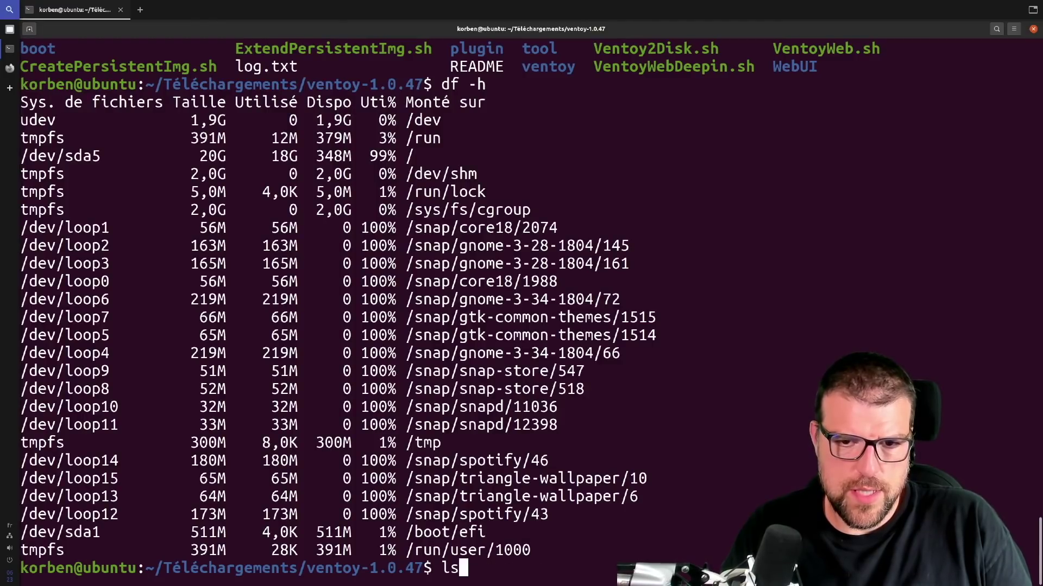
key("Up")
key("Return")
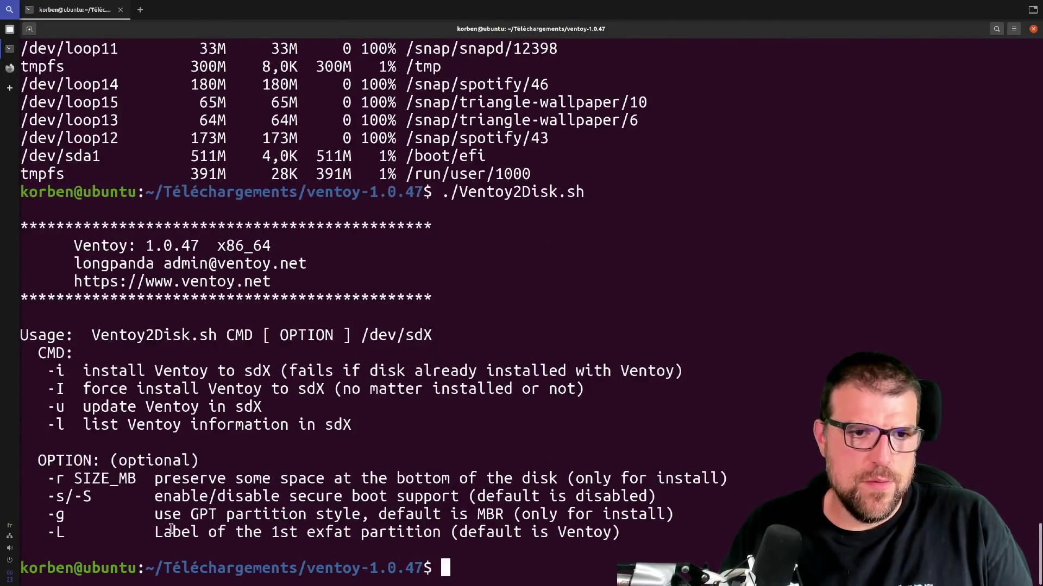
Examine the script's usage text, highlighting the -i install command, the /dev/sdX argument, the -u update command and the GPT partition style option
left_click_drag(47, 371, 136, 378)
left_click(136, 377)
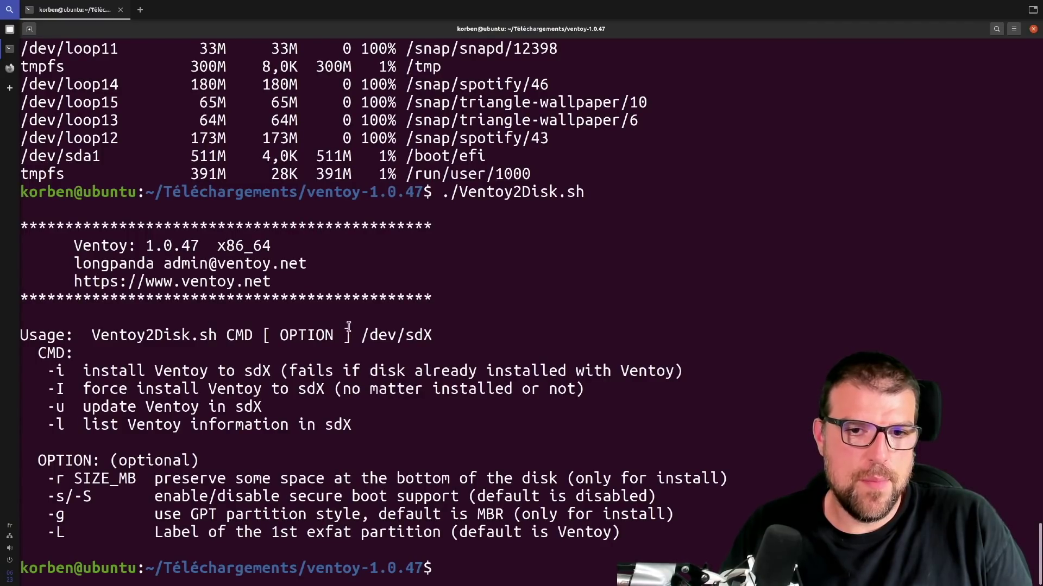
mouse_move(368, 335)
left_mouse_down()
mouse_move(438, 334)
mouse_move(362, 335)
left_mouse_up()
left_click(438, 334)
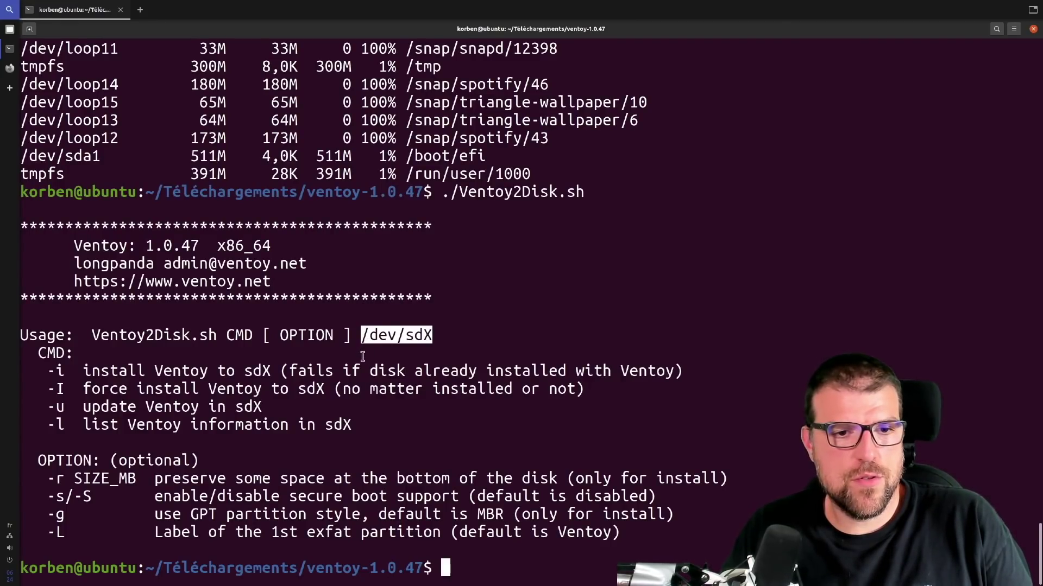
left_click_drag(55, 408, 64, 407)
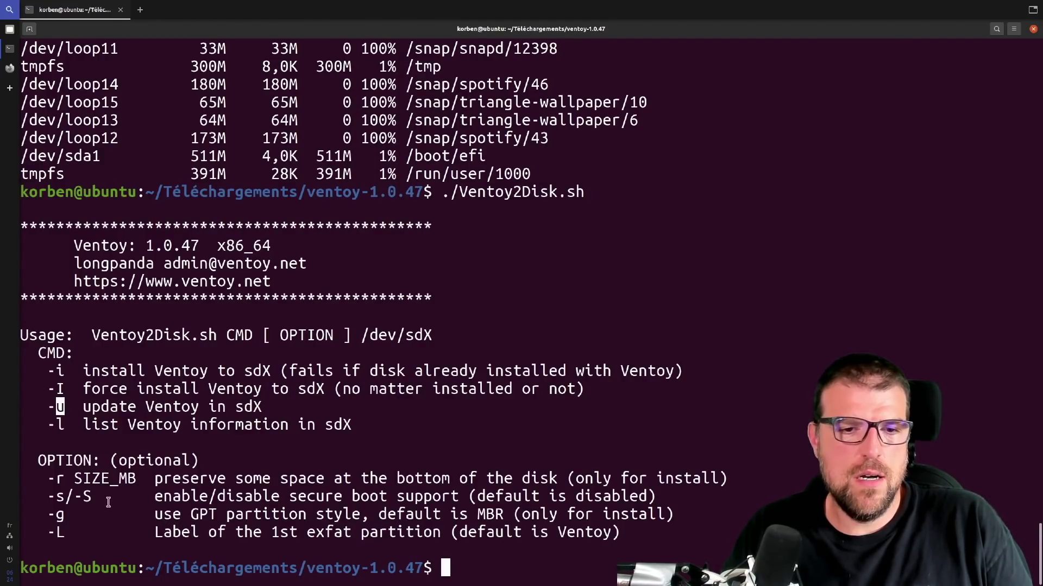
left_click_drag(191, 512, 361, 515)
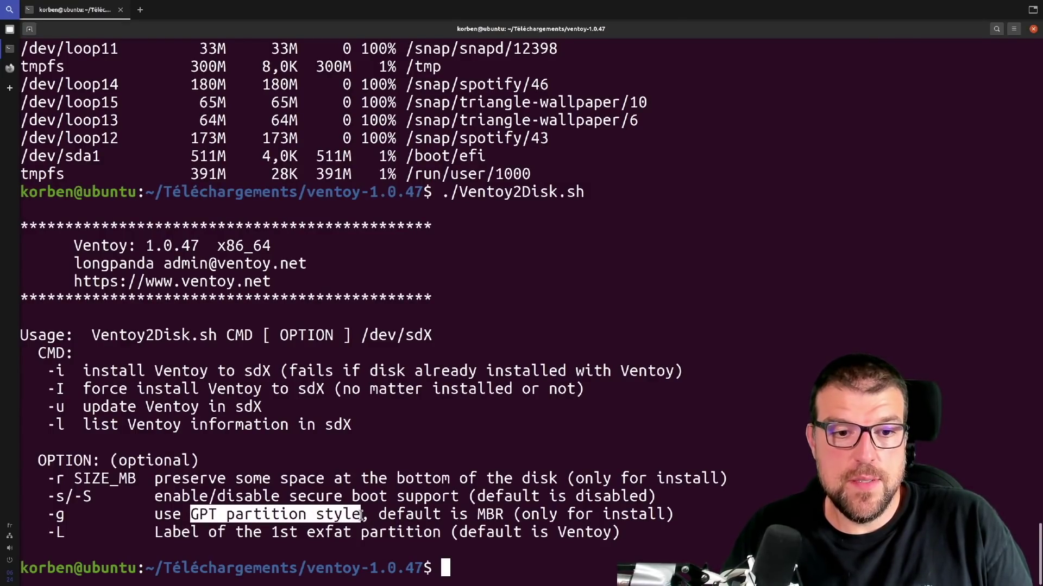
left_click(378, 514)
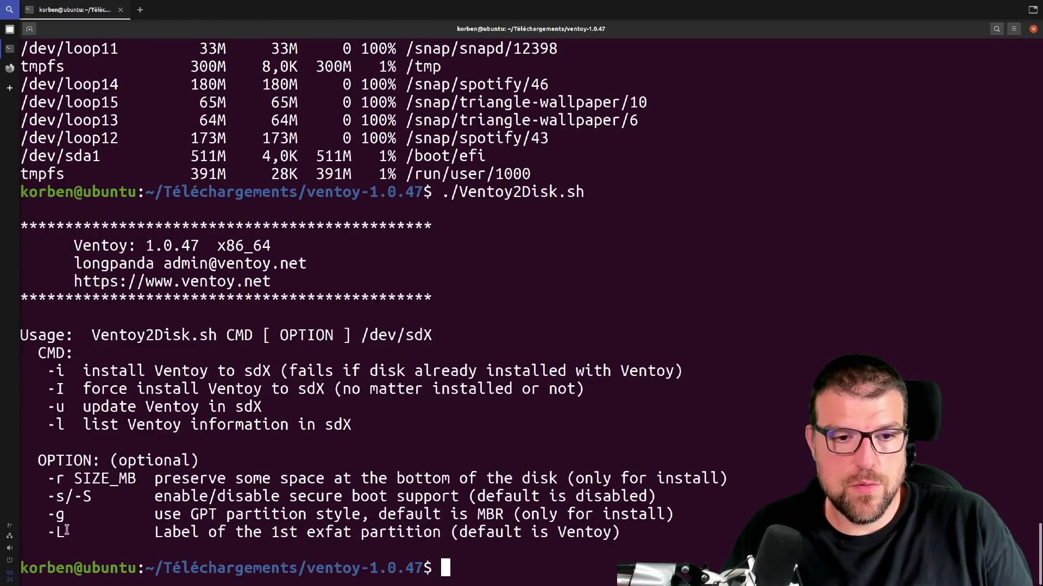
Highlight the script's -g option, switch to Firefox, and follow the Ventoy site's download page to its GitHub releases
left_click_drag(51, 516, 62, 519)
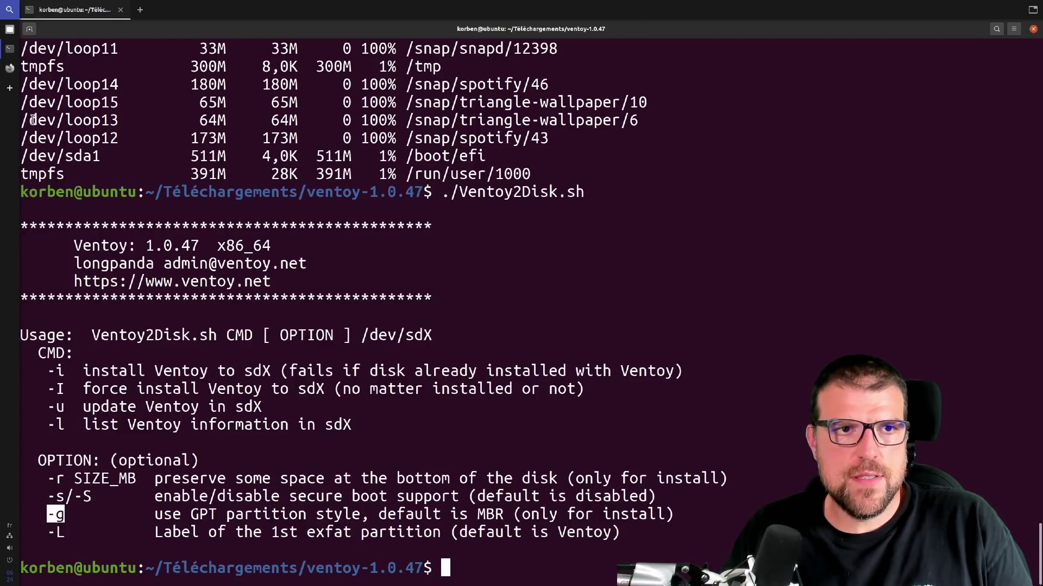
left_click(10, 68)
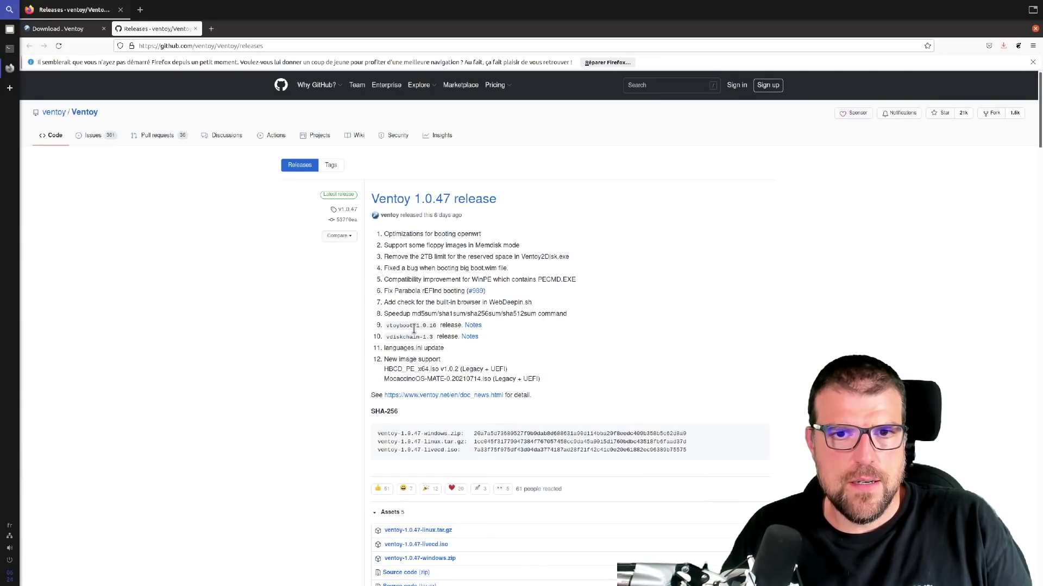
left_click(77, 30)
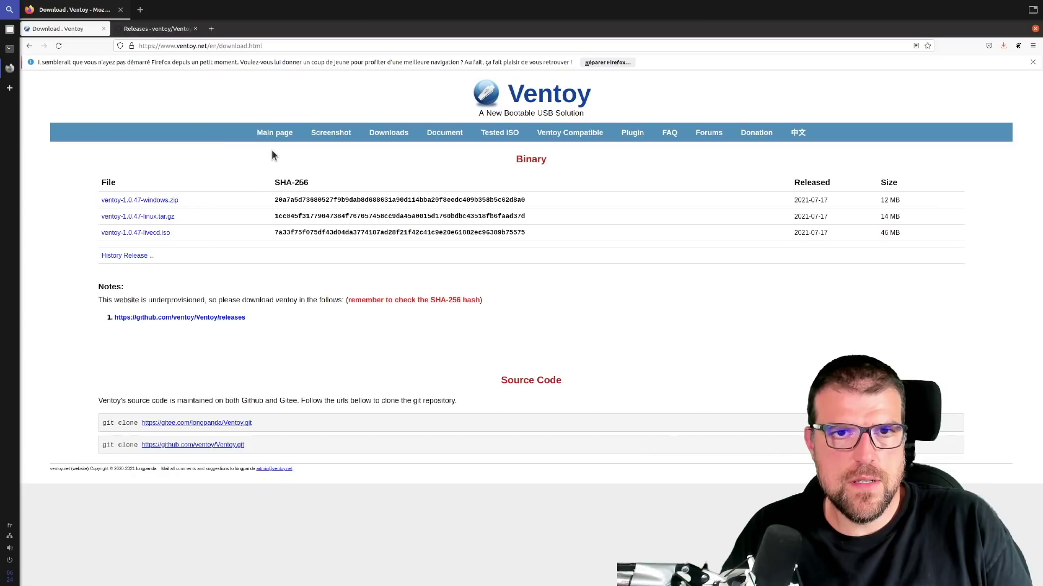
left_click(274, 134)
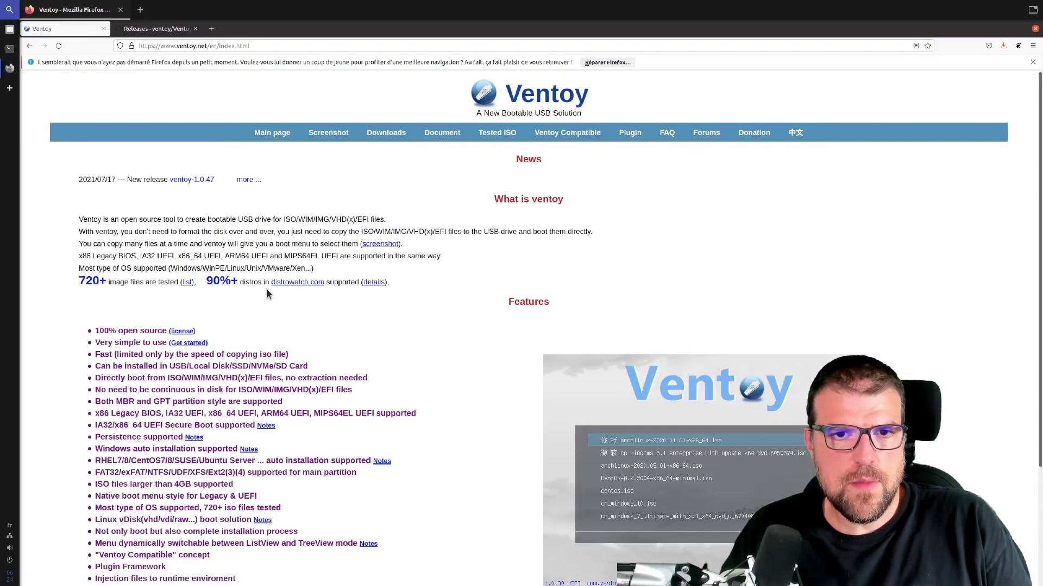
left_click(380, 133)
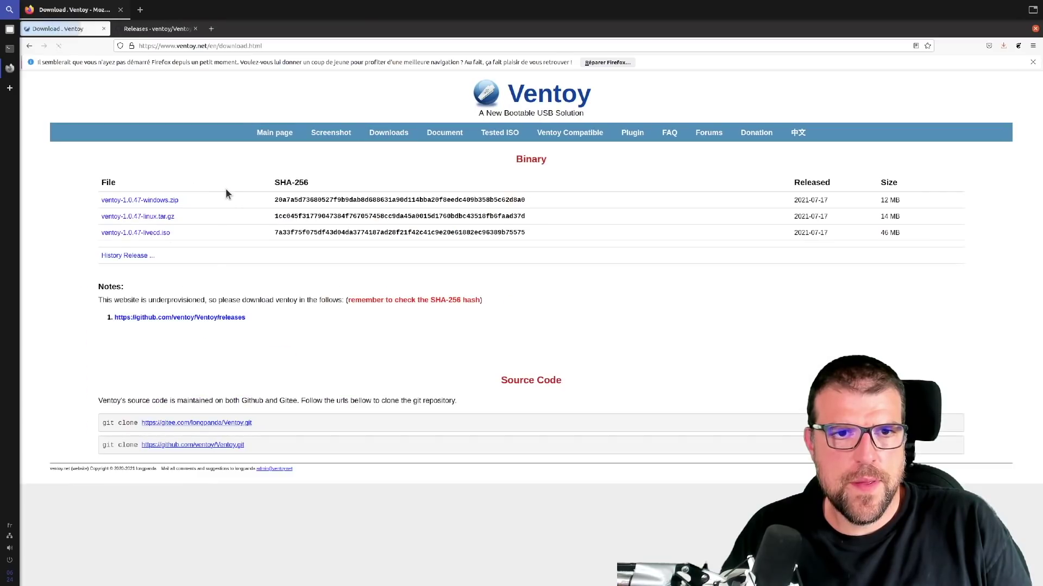
left_click(187, 318)
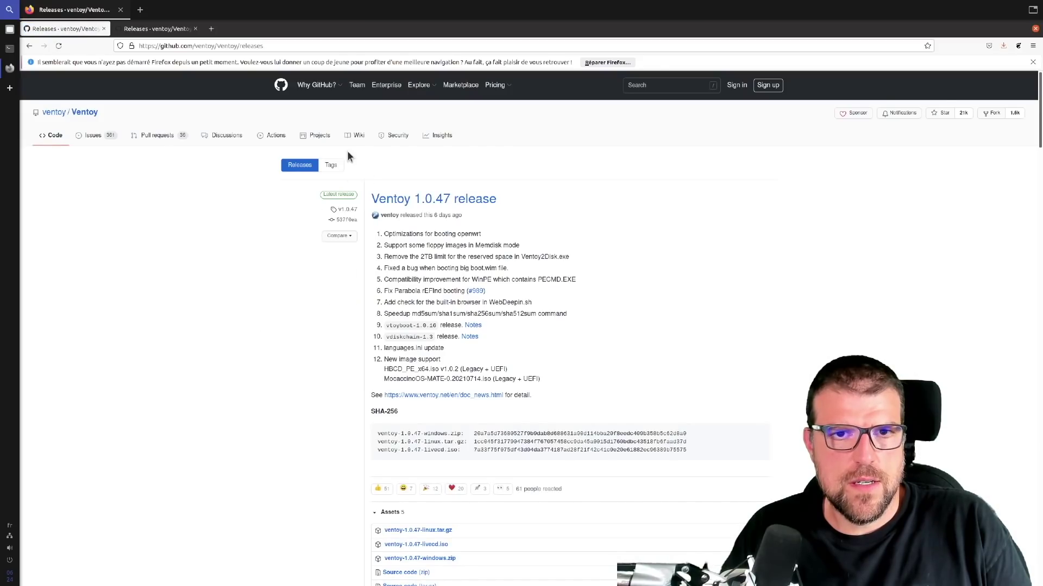
Open the ventoy/Ventoy repository's main page and follow the Installation Instructions link in its README
left_click(80, 118)
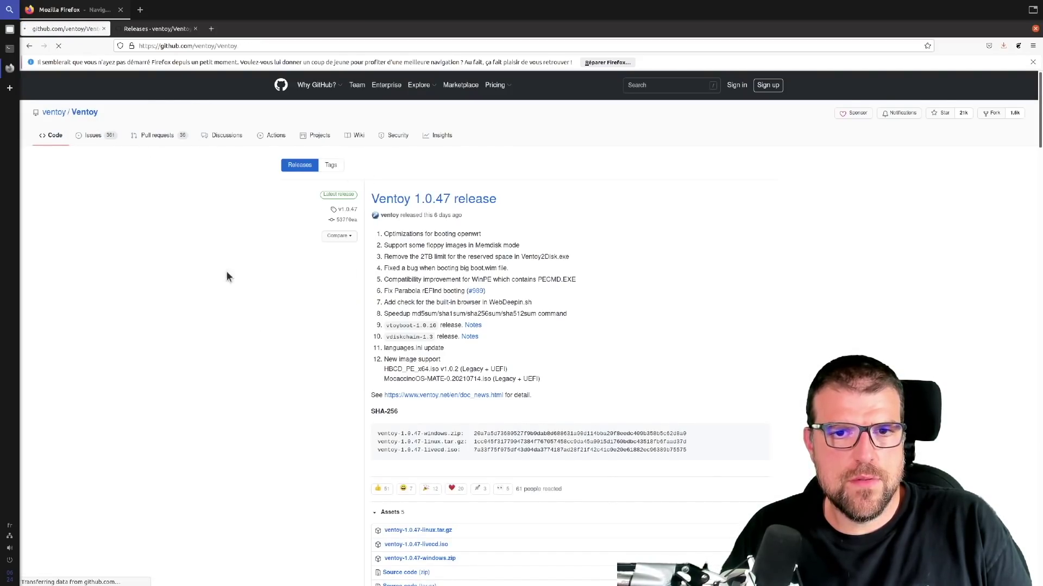
scroll(293, 322, "down", 3)
scroll(293, 323, "down", 8)
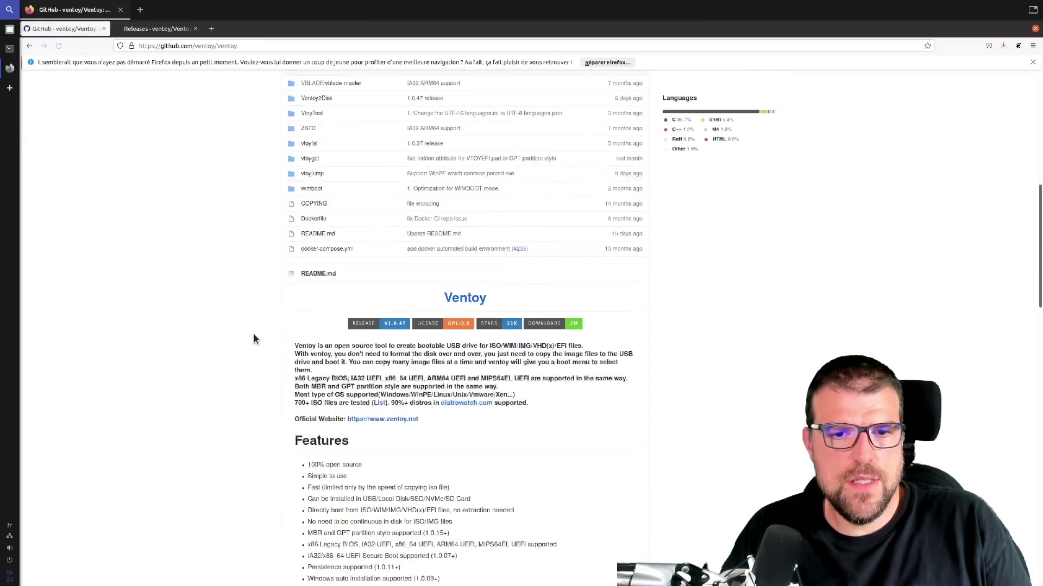
scroll(282, 364, "down", 15)
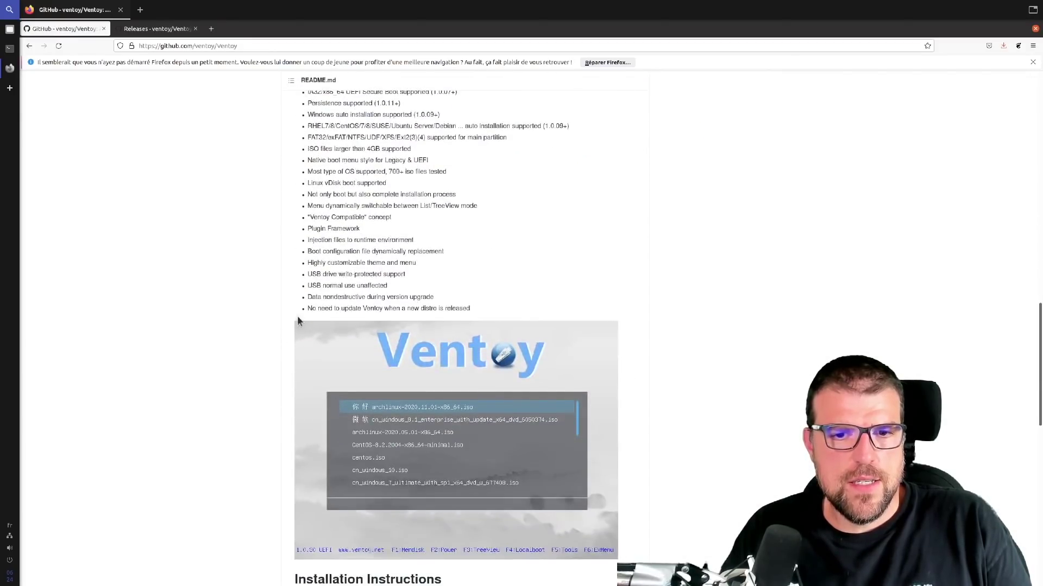
scroll(298, 320, "down", 6)
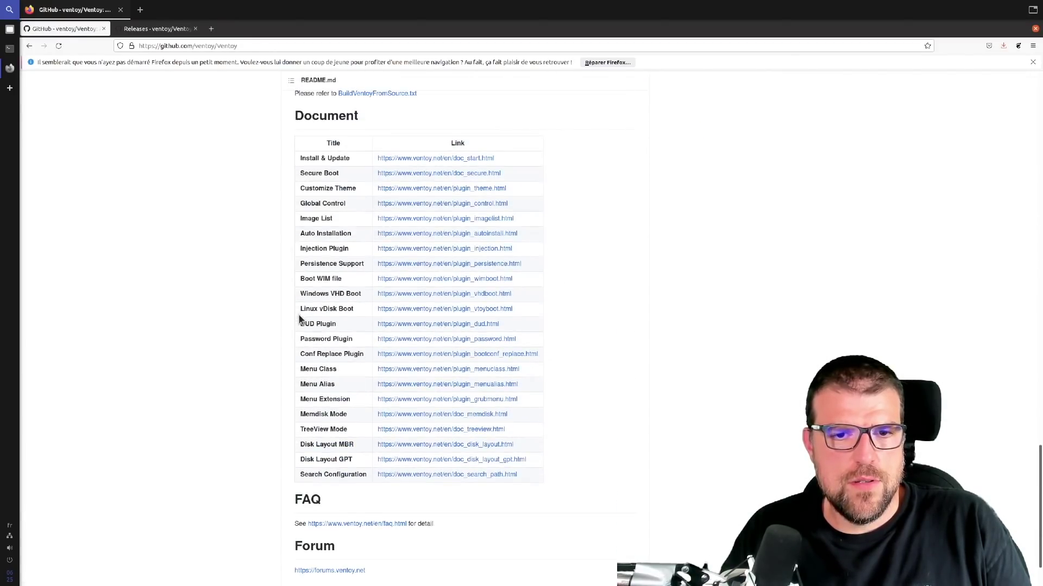
scroll(309, 305, "up", 3)
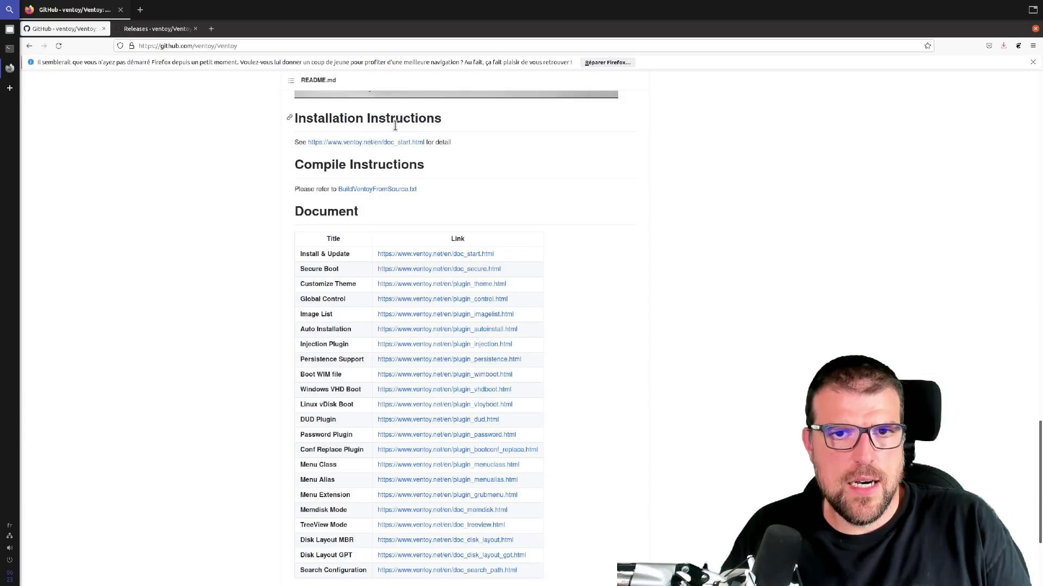
left_click(400, 142)
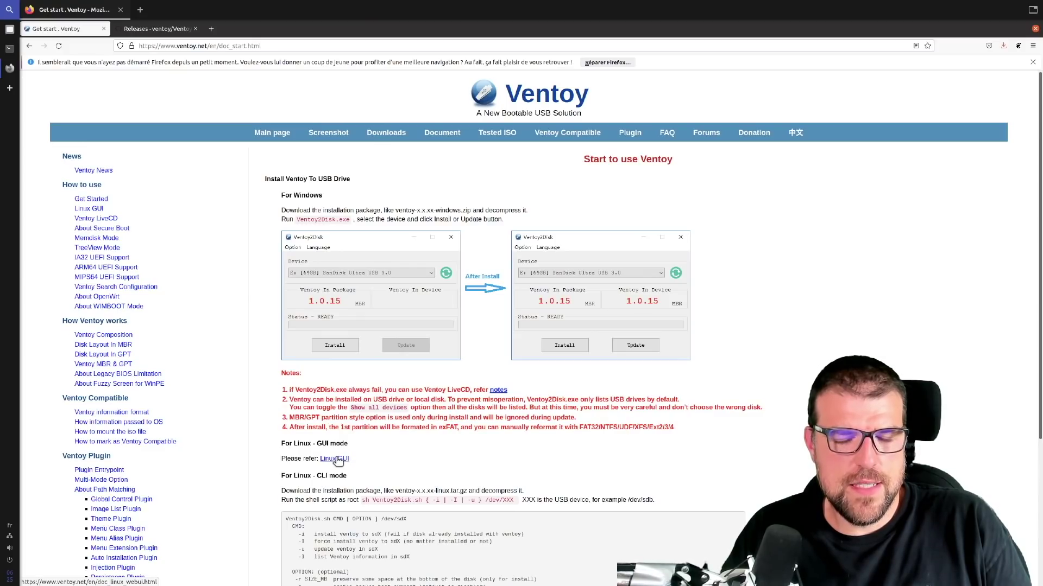
Open the Linux GUI documentation and highlight the sudo sh VentoyWeb.sh command under Usage for Generic Linux
left_click(337, 459)
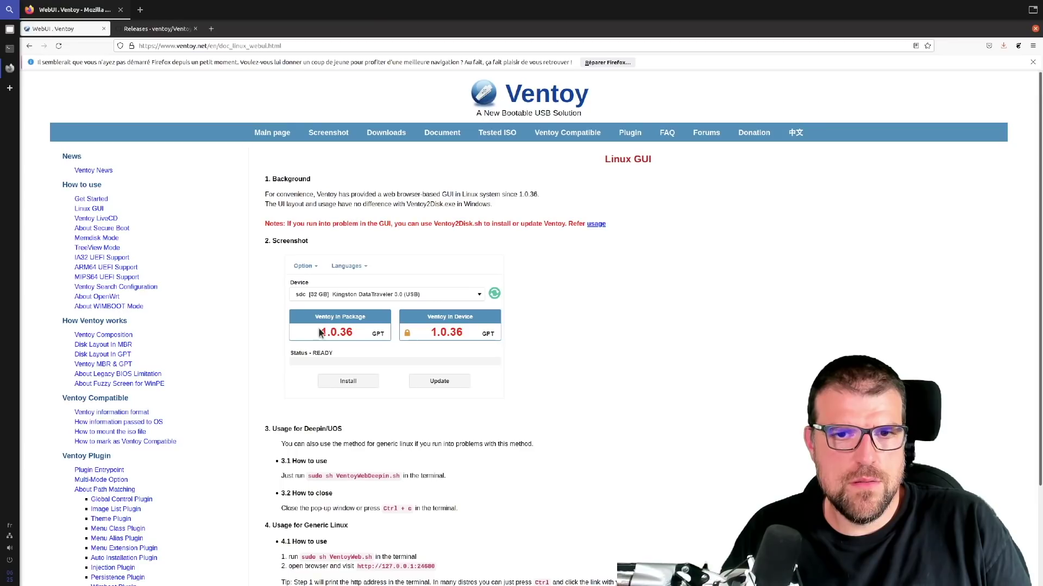
scroll(291, 412, "down", 2)
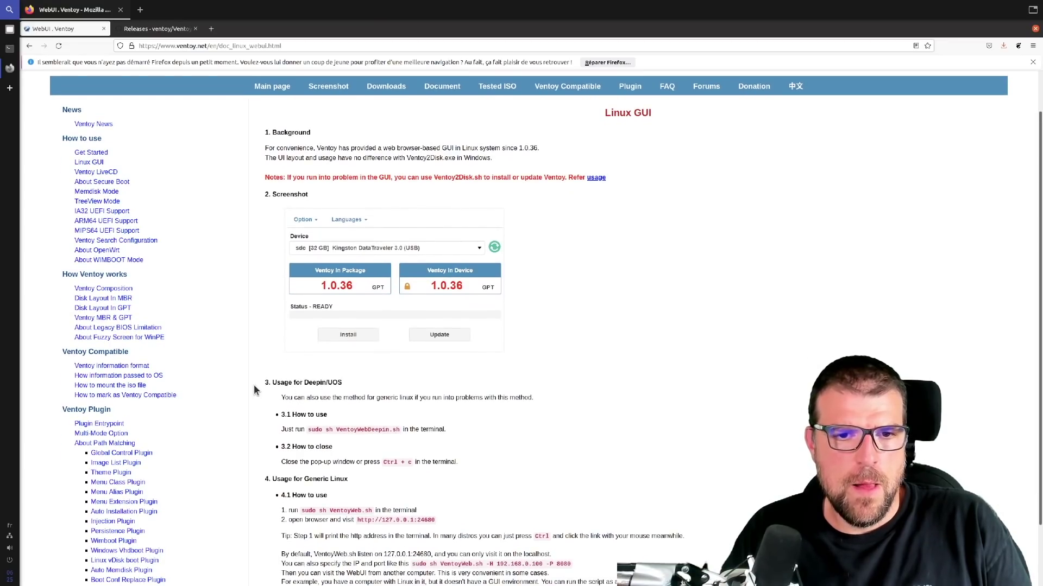
scroll(304, 388, "down", 1)
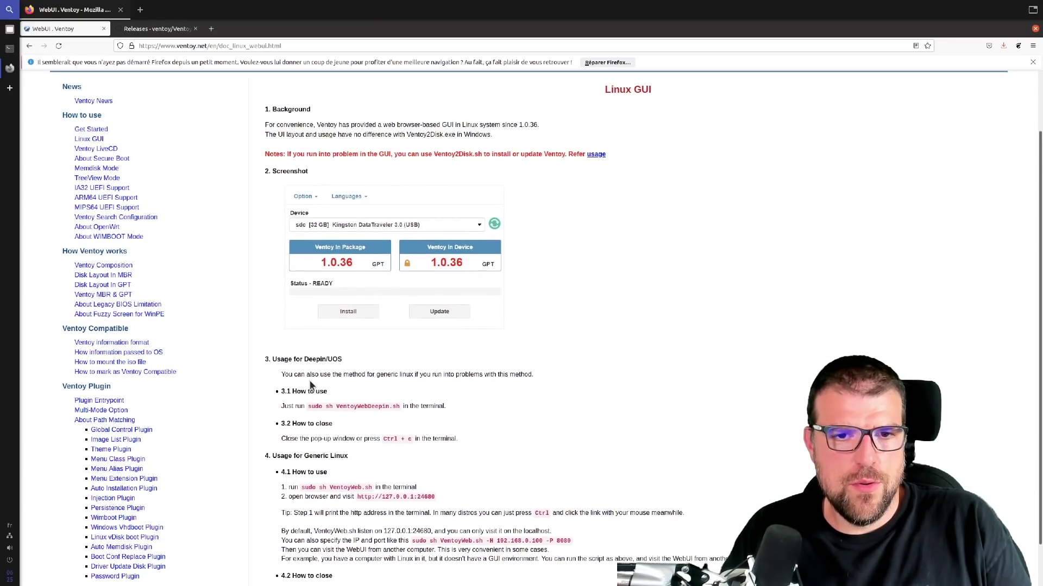
scroll(335, 400, "down", 2)
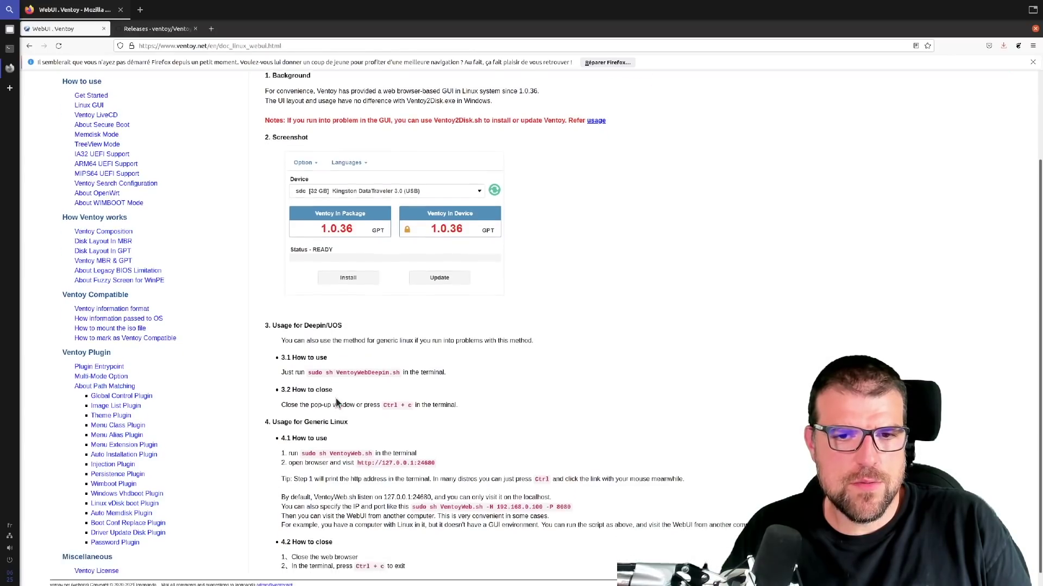
left_click_drag(281, 439, 372, 440)
left_click_drag(302, 440, 373, 440)
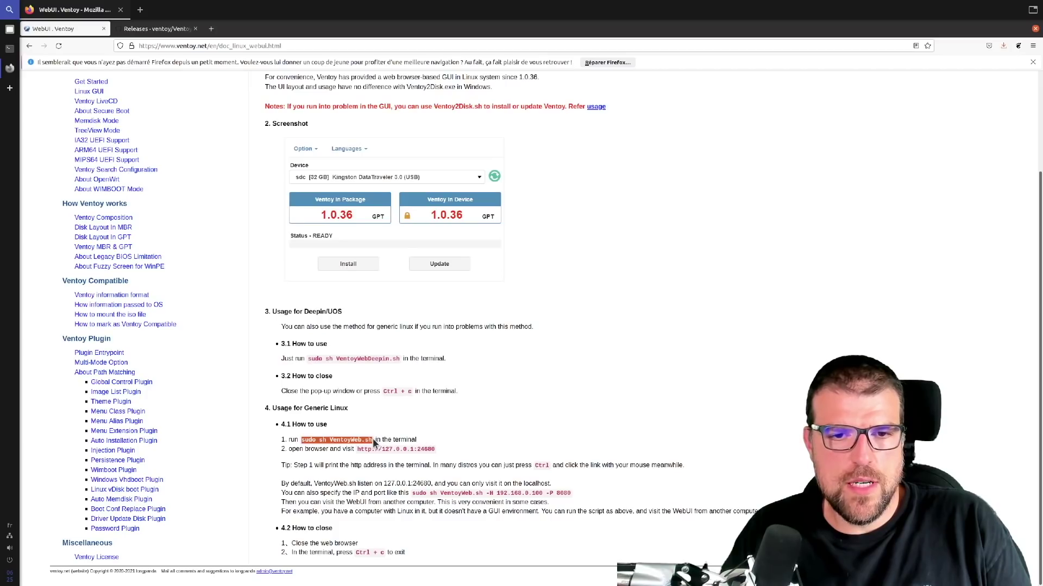
left_click(426, 484)
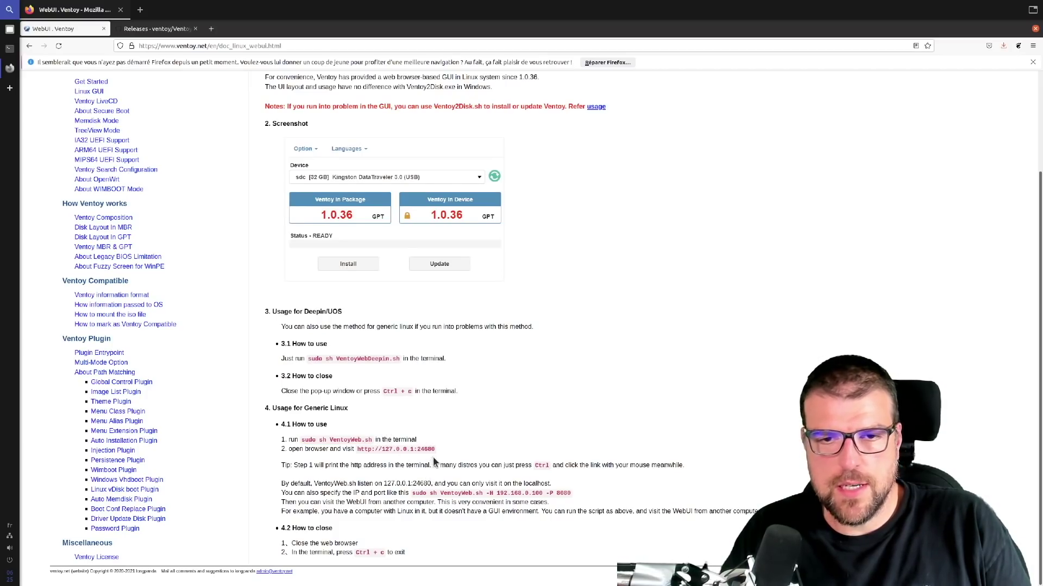
Switch to the Ubuntu terminal, clear its screen, and list the files in the ventoy-1.0.47 folder
key("super")
left_click(392, 449)
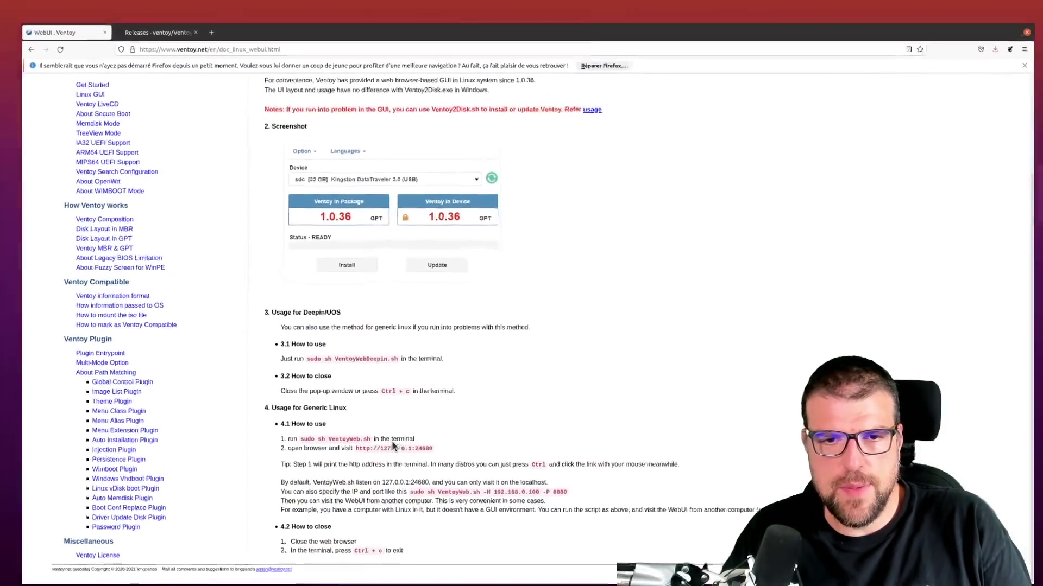
mouse_move(457, 570)
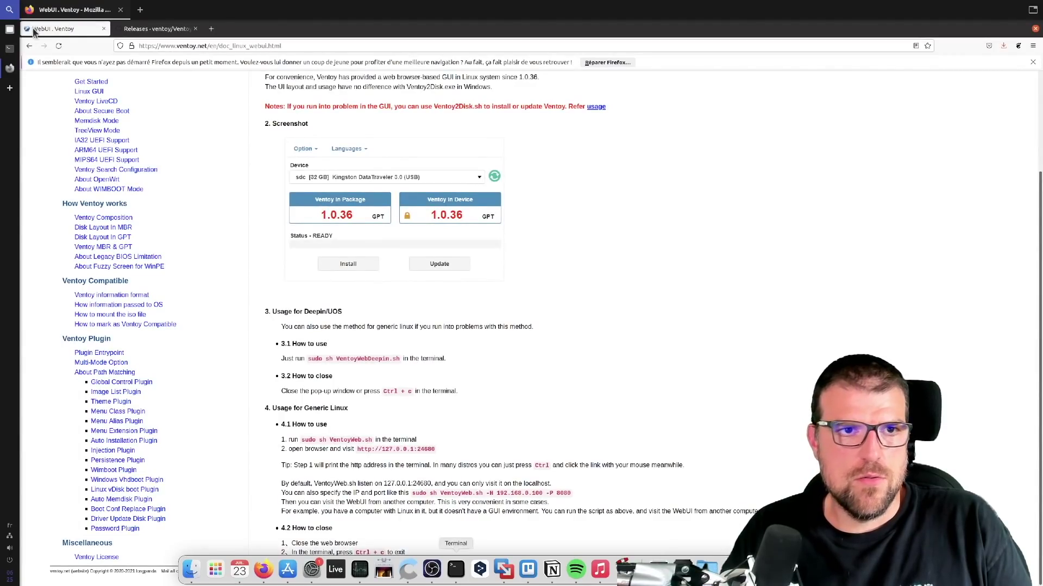
left_click(13, 54)
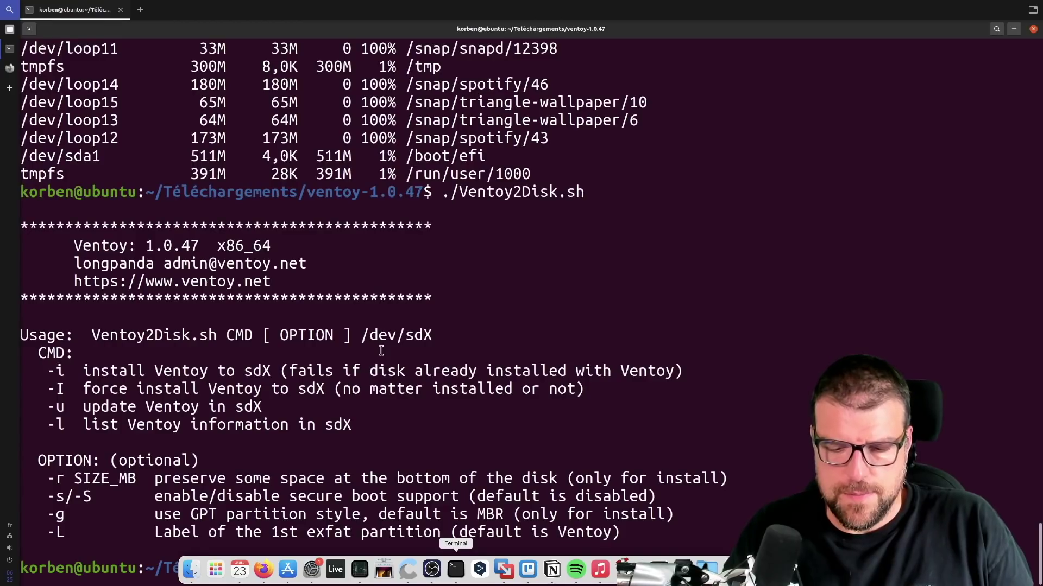
type("clea")
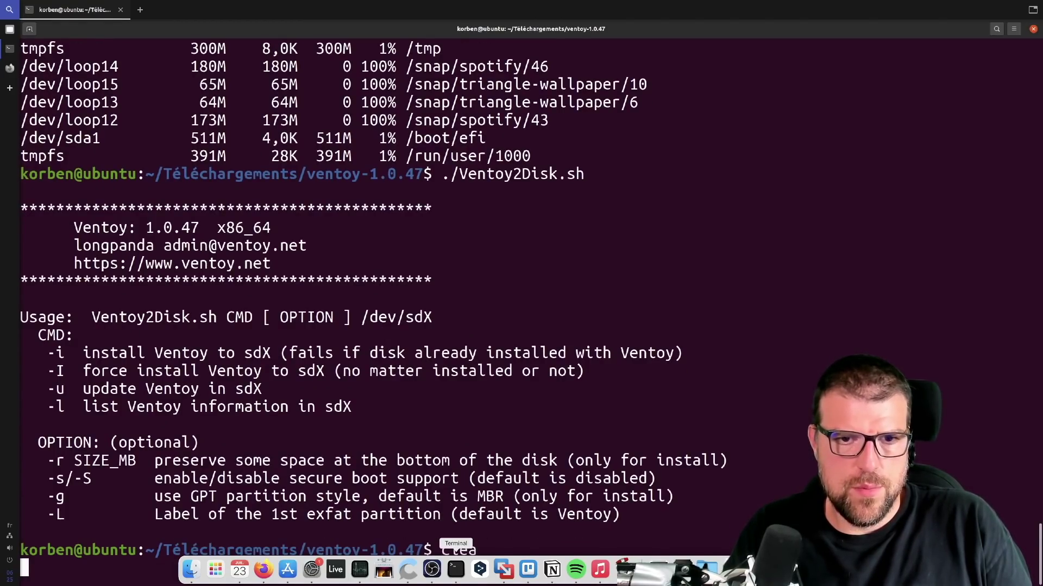
key("Return")
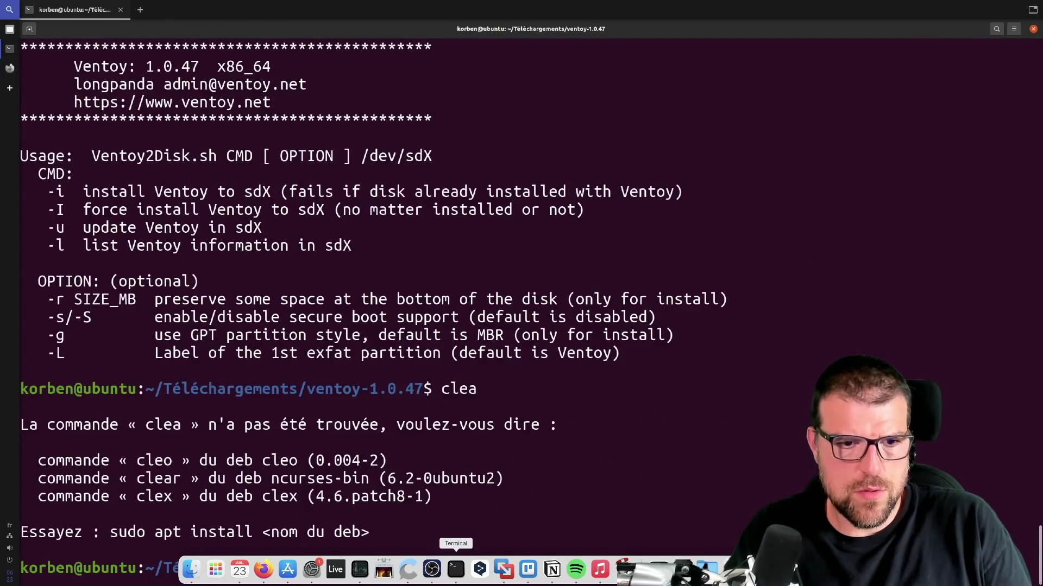
key("ctrl+l")
type("ls")
key("Return")
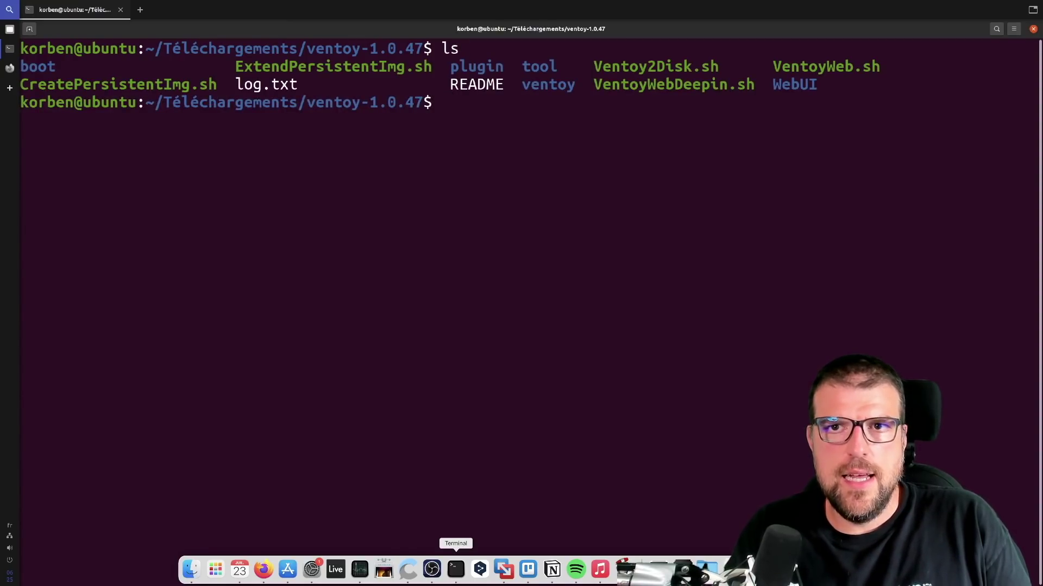
Try to run ./VentoyWeb.sh without root rights
type("./Ventoyw")
key("BackSpace")
type("Web.sh")
key("Return")
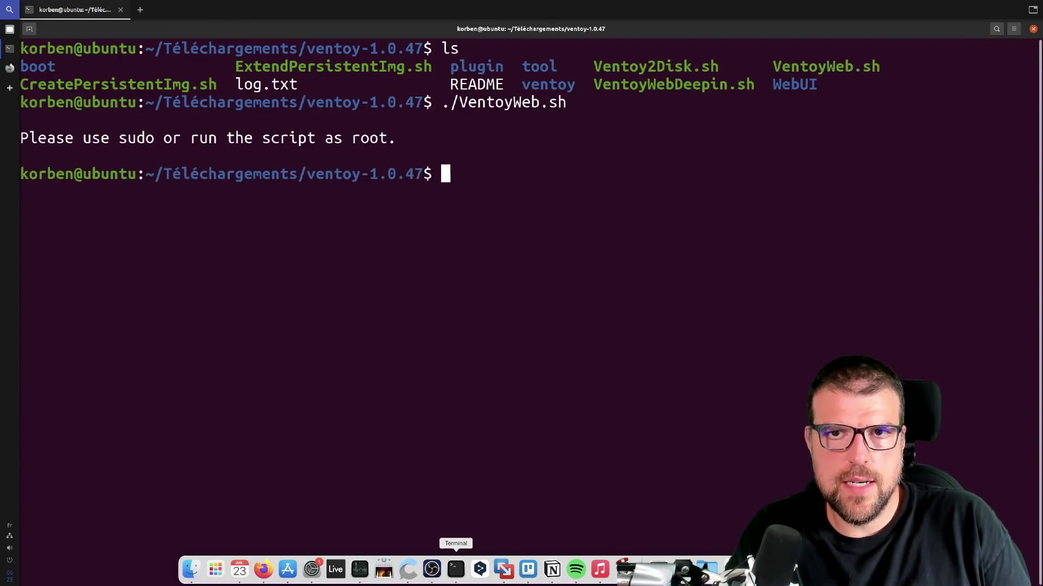
Rerun ./VentoyWeb.sh with sudo and enter the account password to start the Ventoy web server
key("Up")
key("Left")
key("Left")
key("Left")
key("Left")
key("Left")
key("Left")
key("Left")
key("Left")
key("Left")
key("Left")
key("Left")
key("Left")
key("Left")
key("Left")
type("sudo")
key("Return")
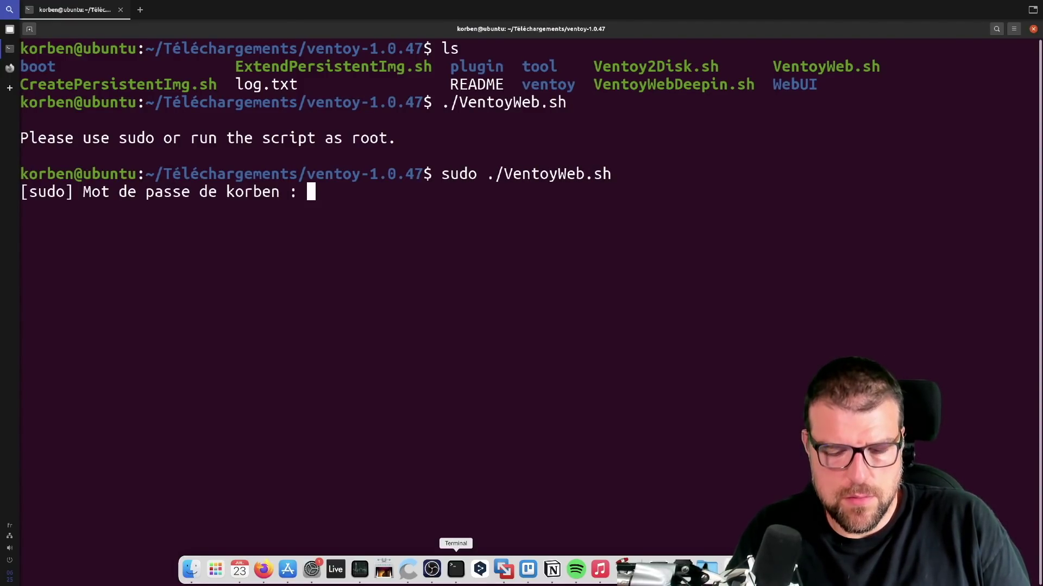
key("Return")
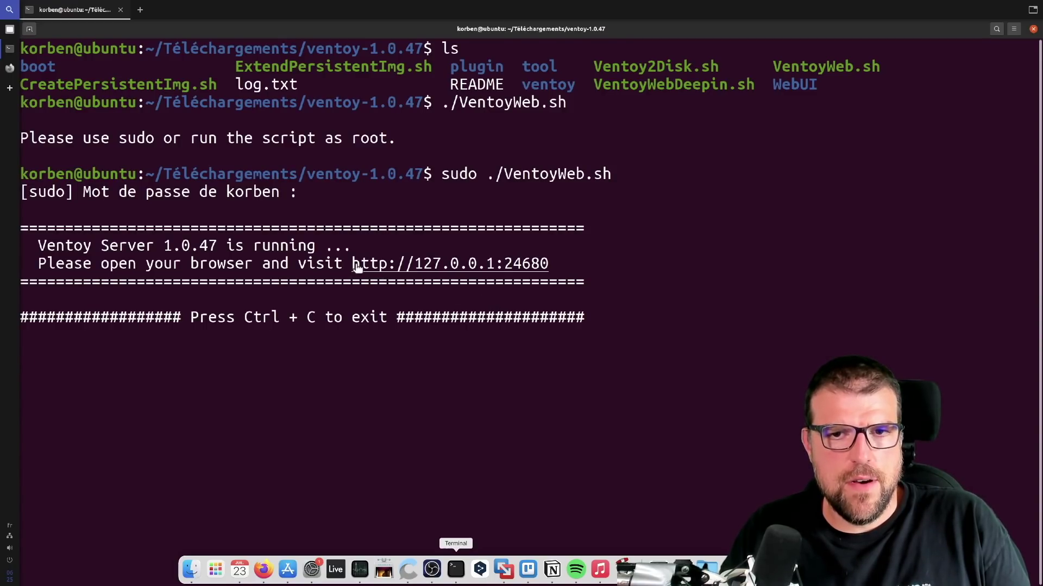
double_click(426, 268)
left_click(405, 263)
left_click_drag(570, 263, 537, 263)
right_click(538, 262)
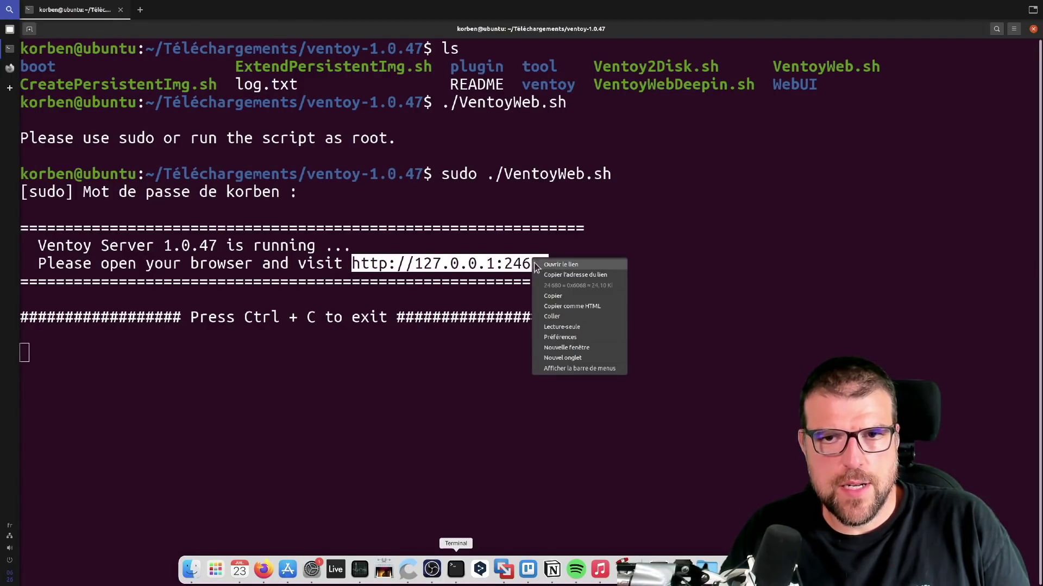
left_click(561, 302)
Switch to Firefox and open the copied server address in a new tab
left_click(10, 68)
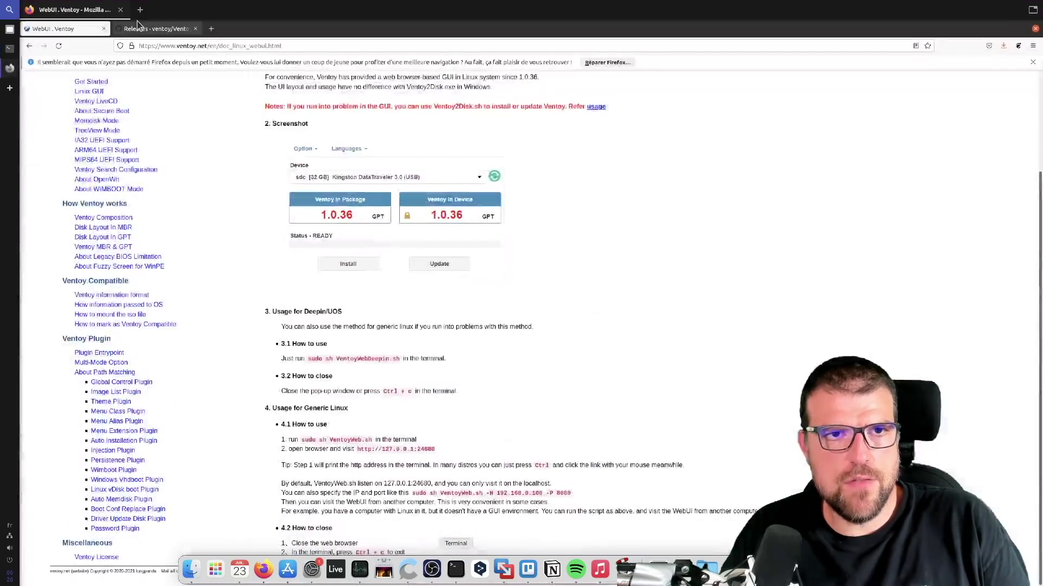
left_click(216, 27)
right_click(215, 47)
left_click(251, 104)
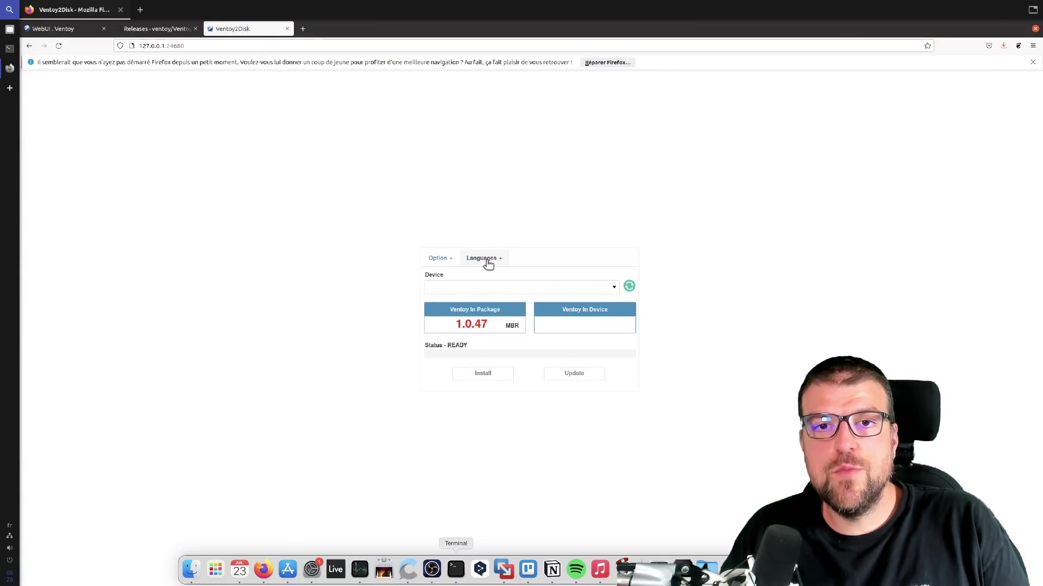
Check the Ventoy2Disk page's Device list and browse its available interface languages without changing the language
left_click(529, 287)
left_click(556, 288)
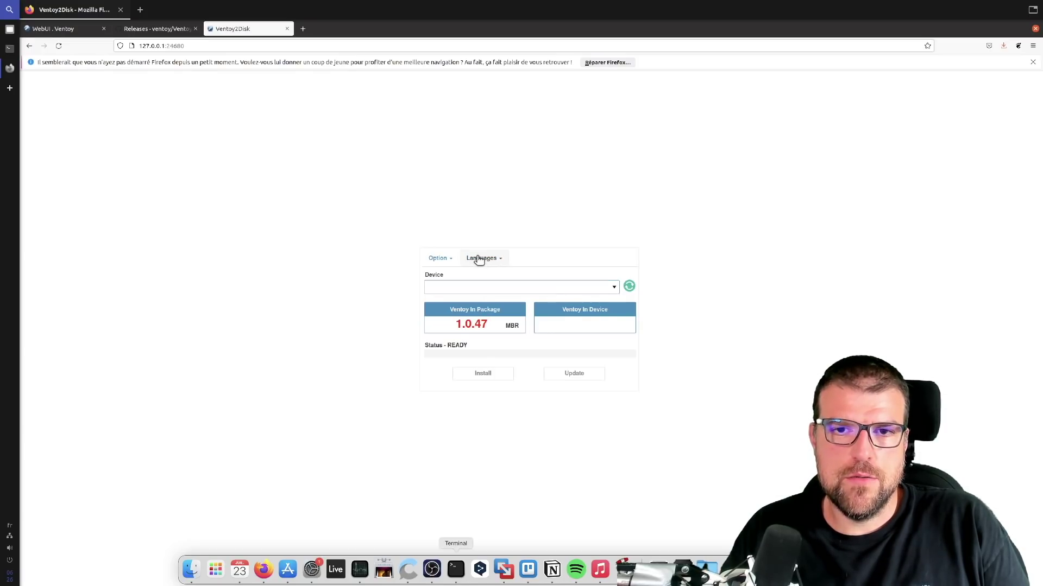
left_click(478, 260)
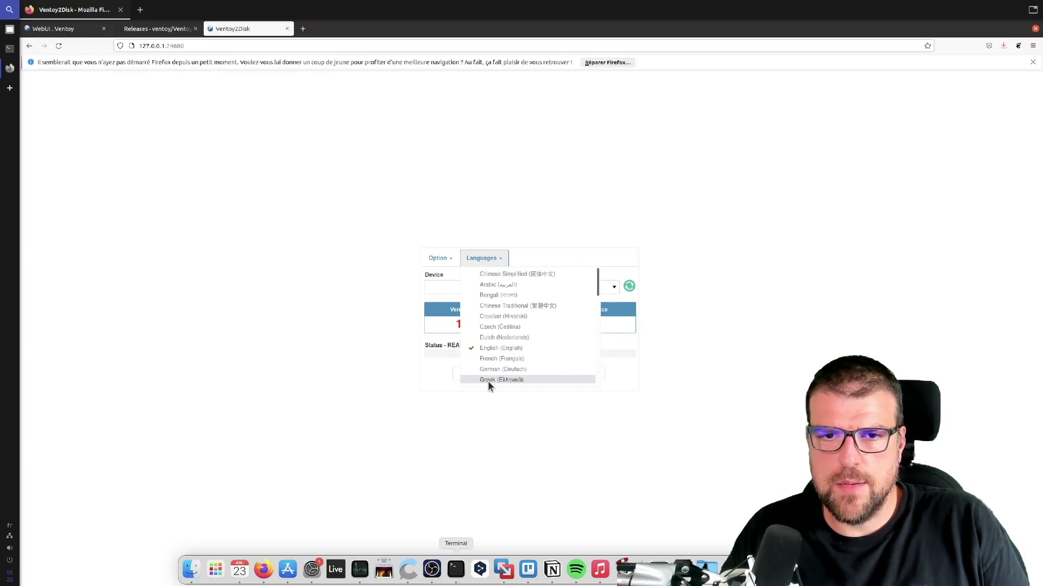
scroll(543, 334, "down", 2)
scroll(552, 336, "down", 5)
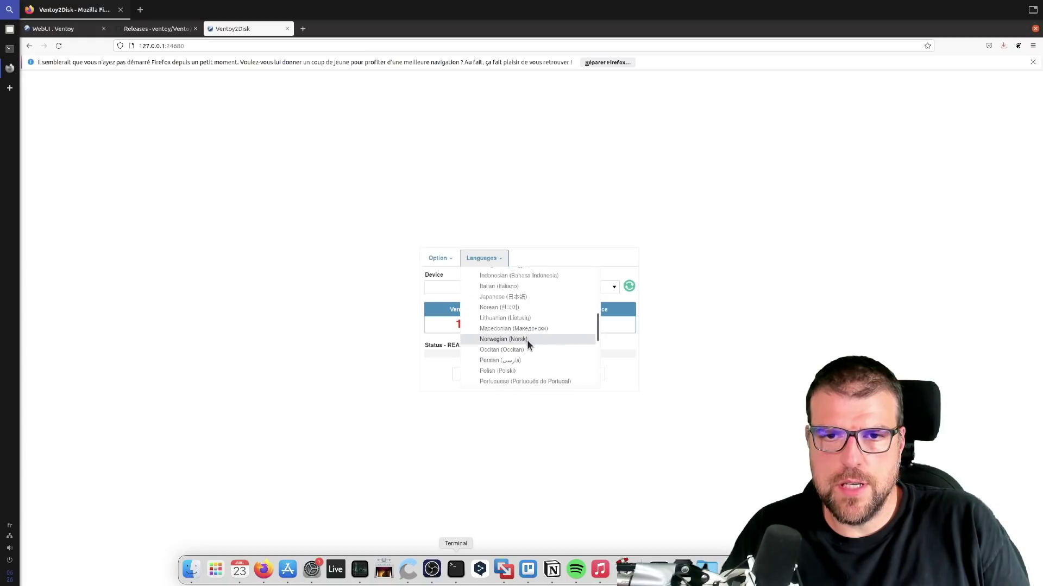
scroll(532, 334, "up", 5)
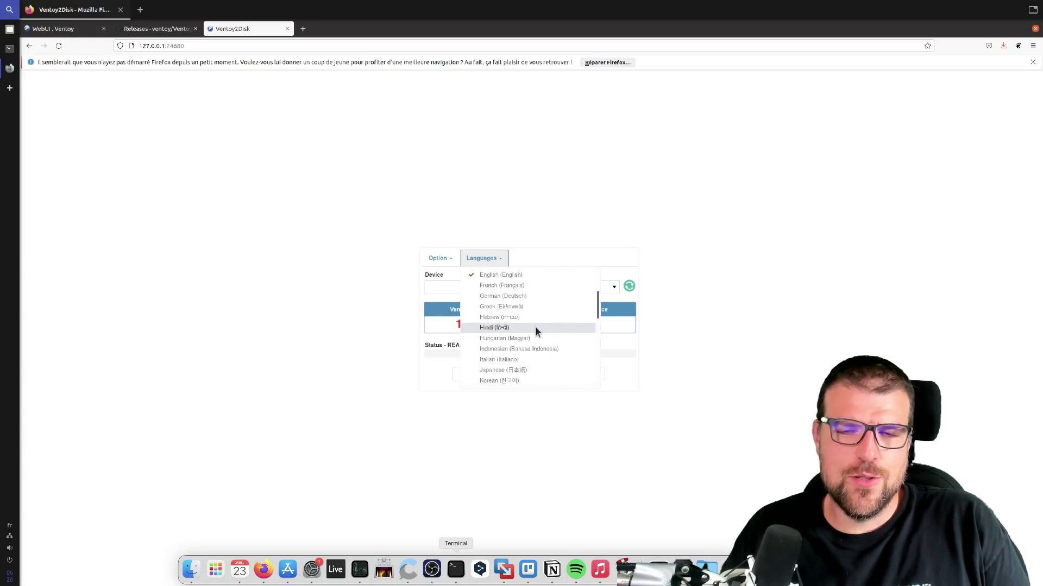
left_click(475, 244)
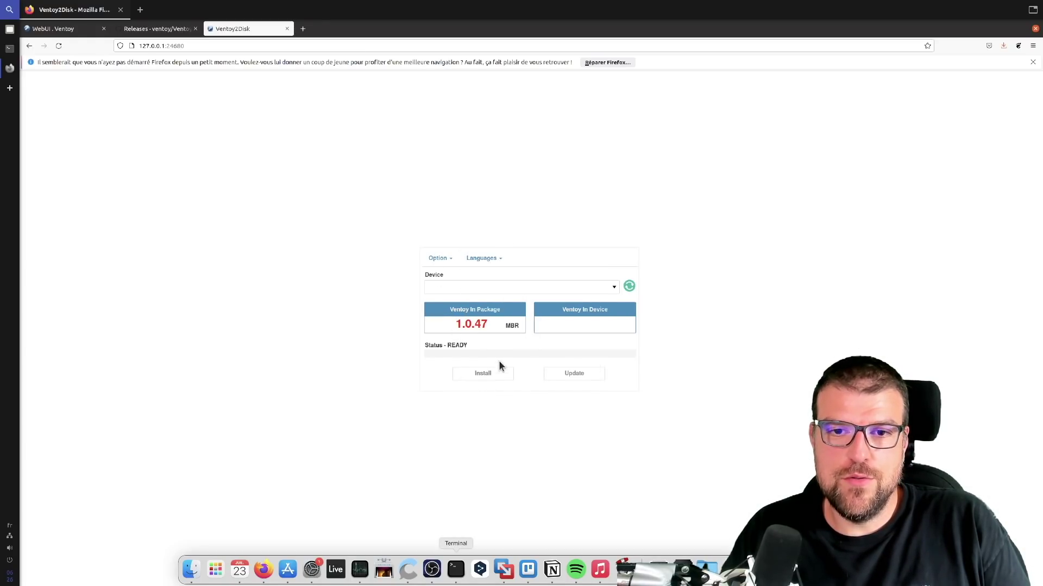
Check the settings offered in the Ventoy2Disk page's options, such as Secure Boot Support and Partition Style, without changing any
left_click(436, 263)
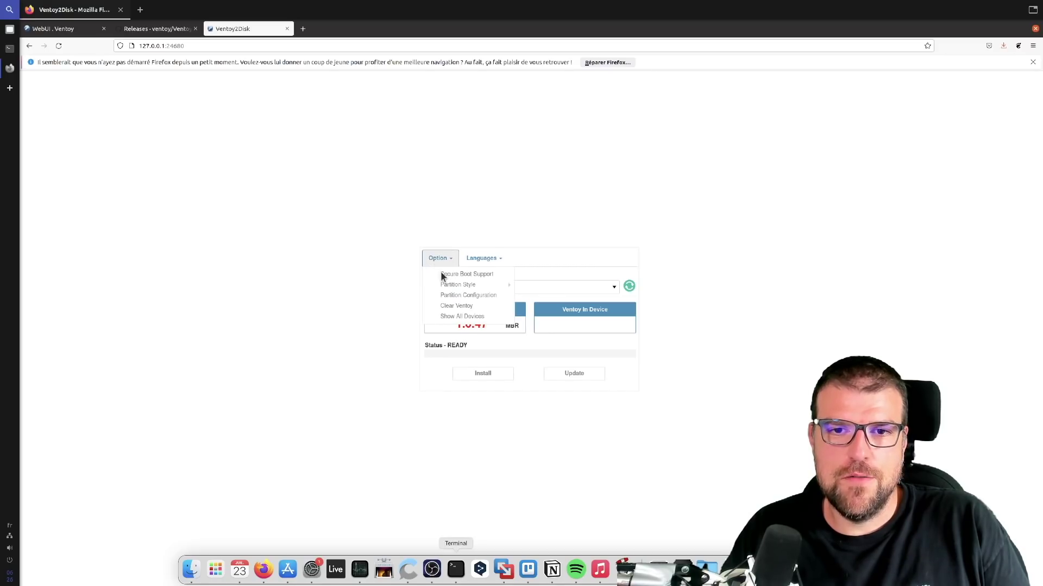
mouse_move(451, 284)
left_click(550, 296)
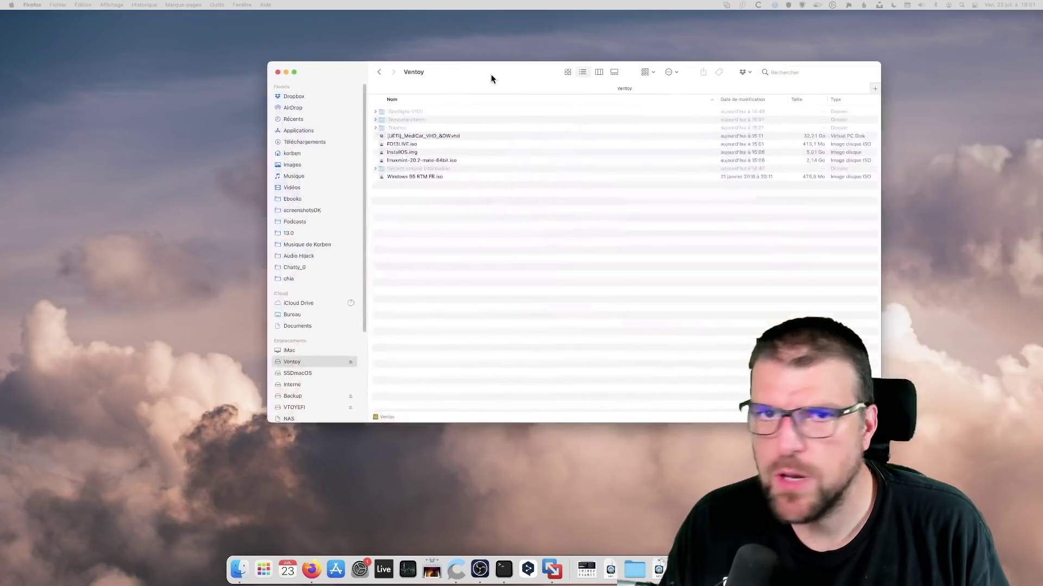
Switch to Finder and examine the VTOYEFI volume's contents, expanding its EFI, grub, tool and ventoy folders
left_click_drag(491, 79, 309, 114)
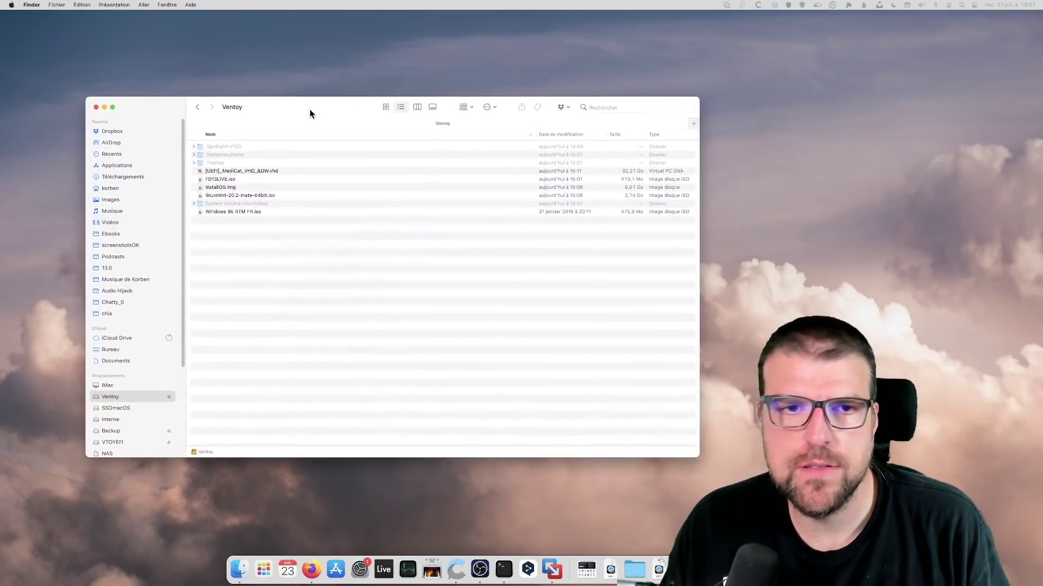
left_click(122, 442)
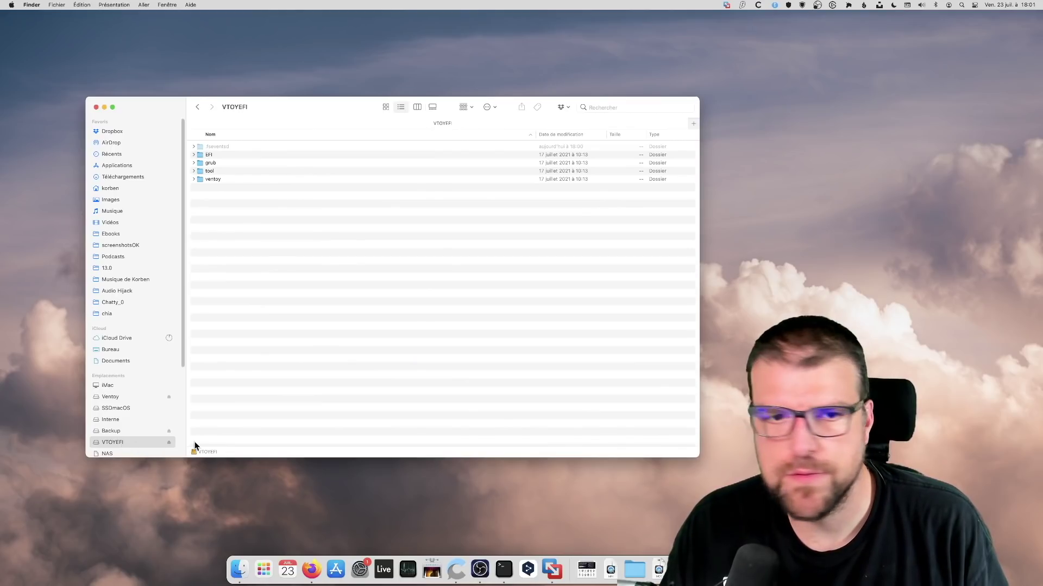
left_click_drag(698, 457, 724, 499)
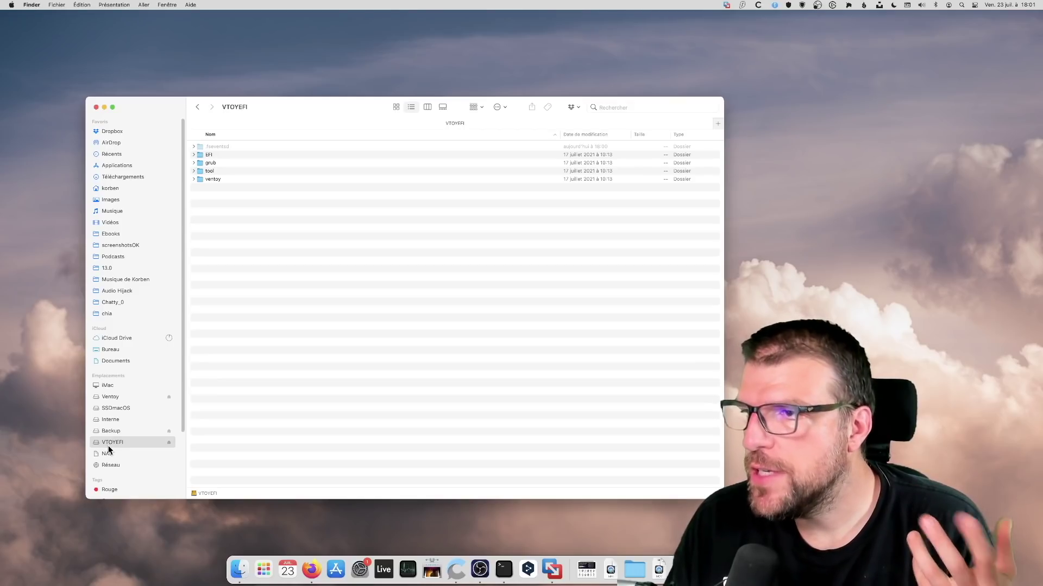
left_click(194, 157, "alt")
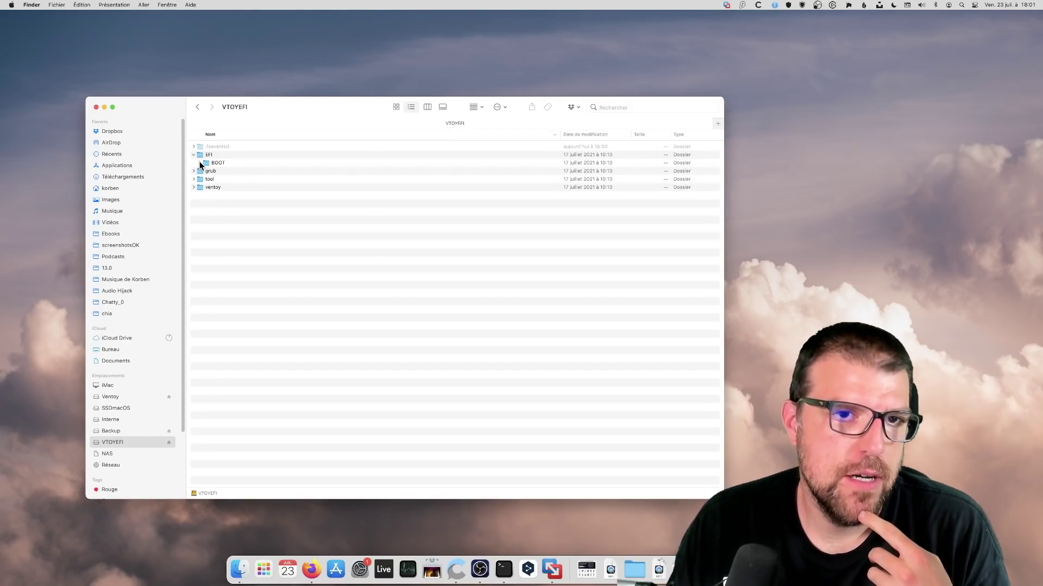
left_click(193, 204)
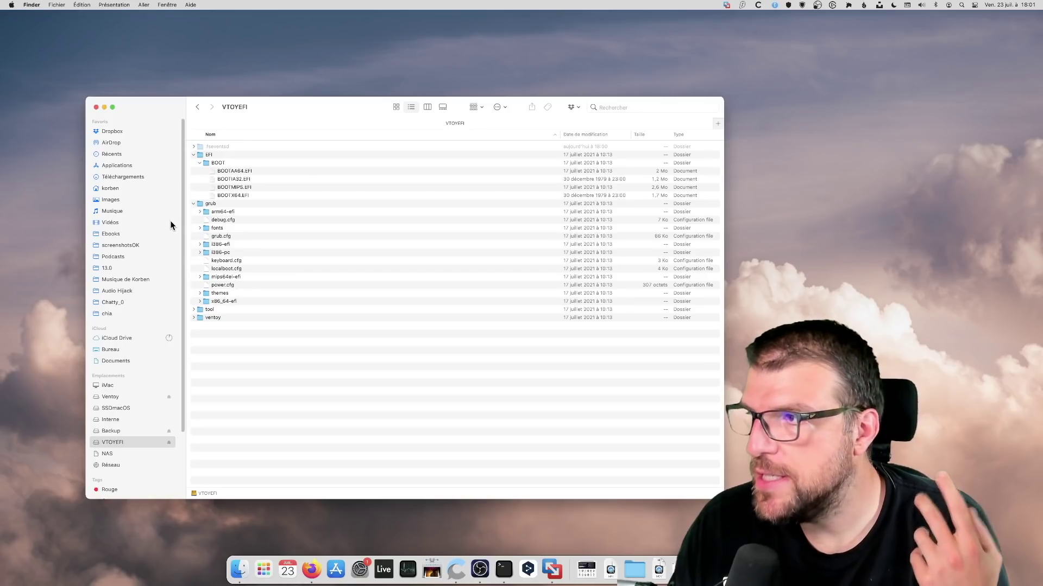
left_click(193, 310)
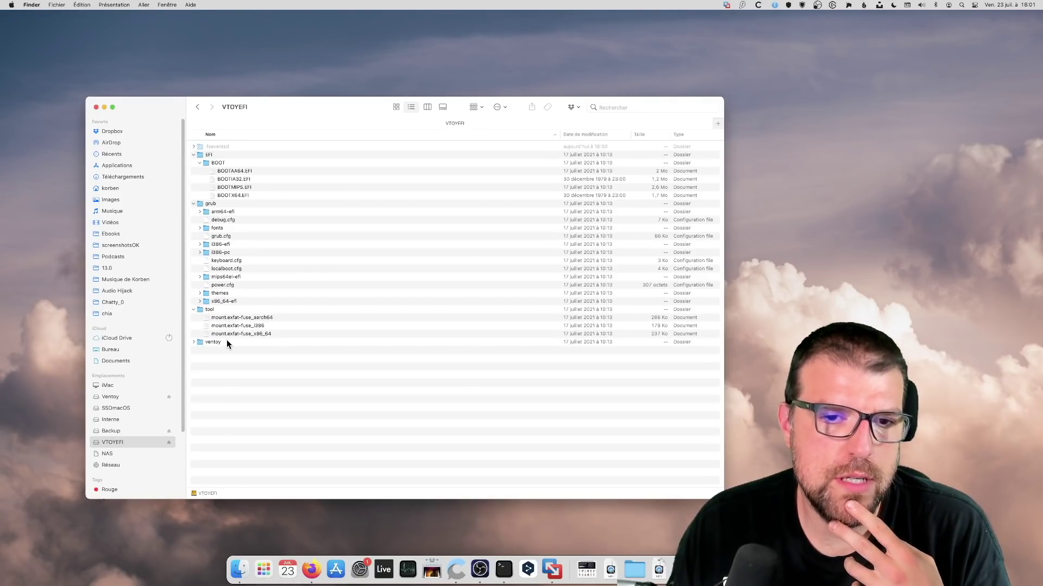
left_click(194, 342)
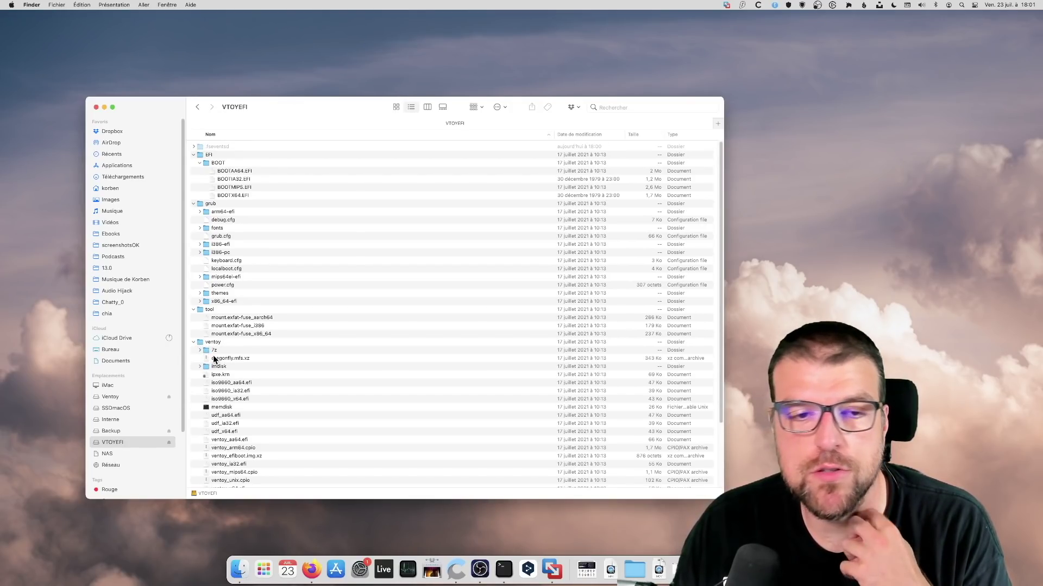
scroll(229, 424, "down", 5)
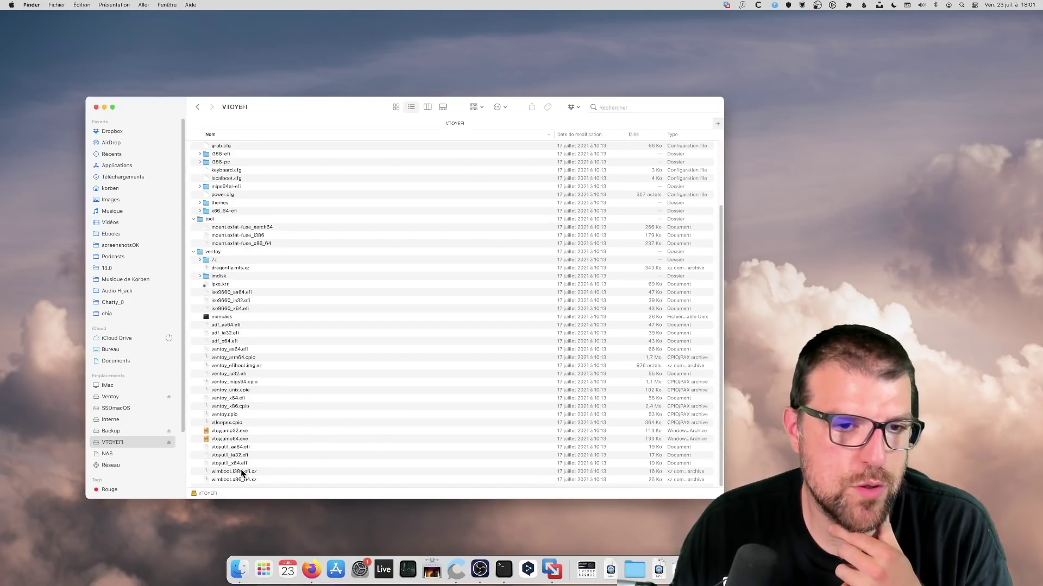
Examine the Ventoy volume's disk images one by one, from Windows 95 RTM FR.iso up to the MediCat VHD
left_click(106, 400)
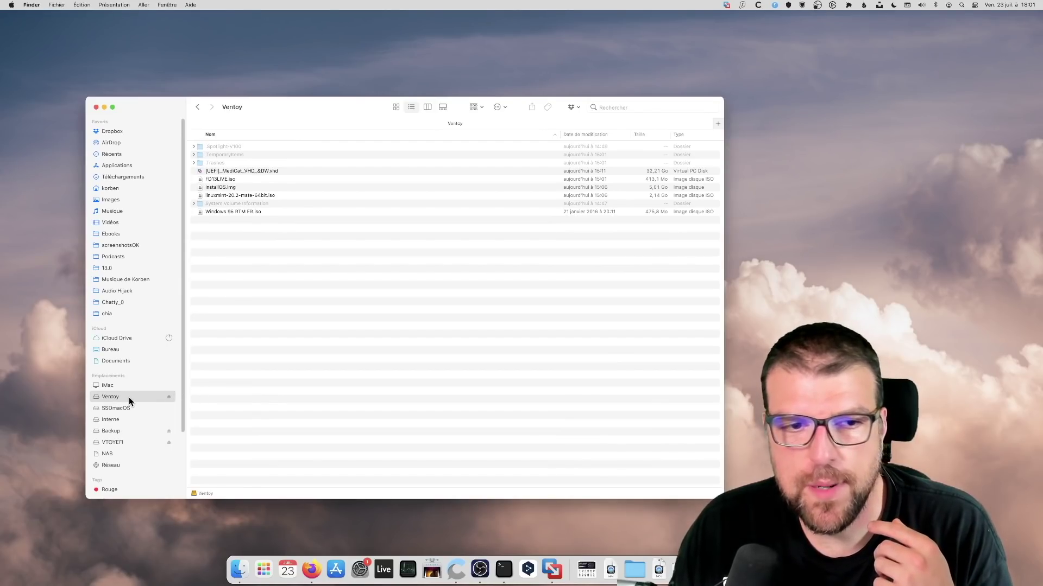
left_click_drag(338, 248, 214, 234)
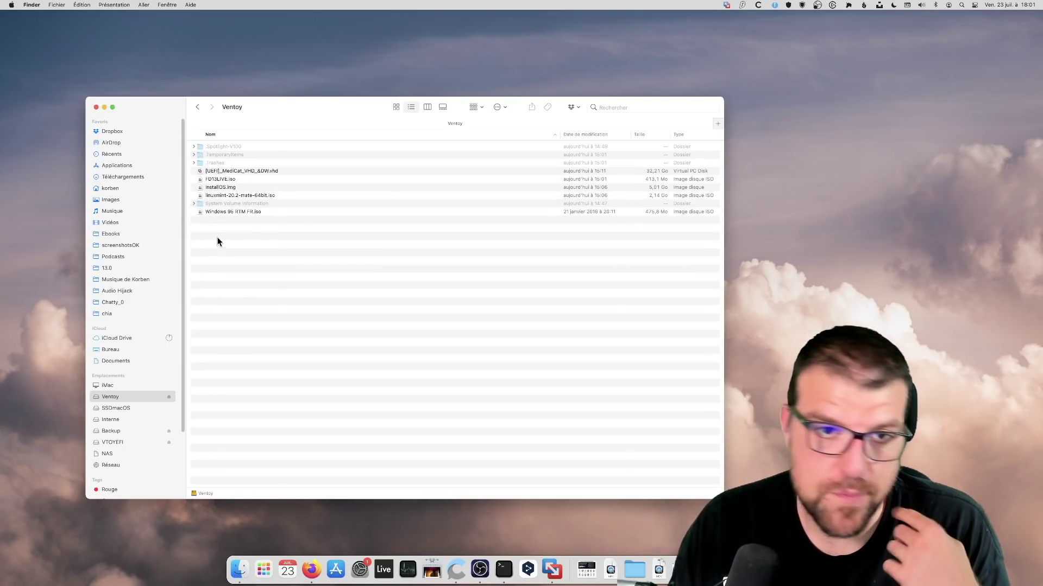
left_click(240, 211)
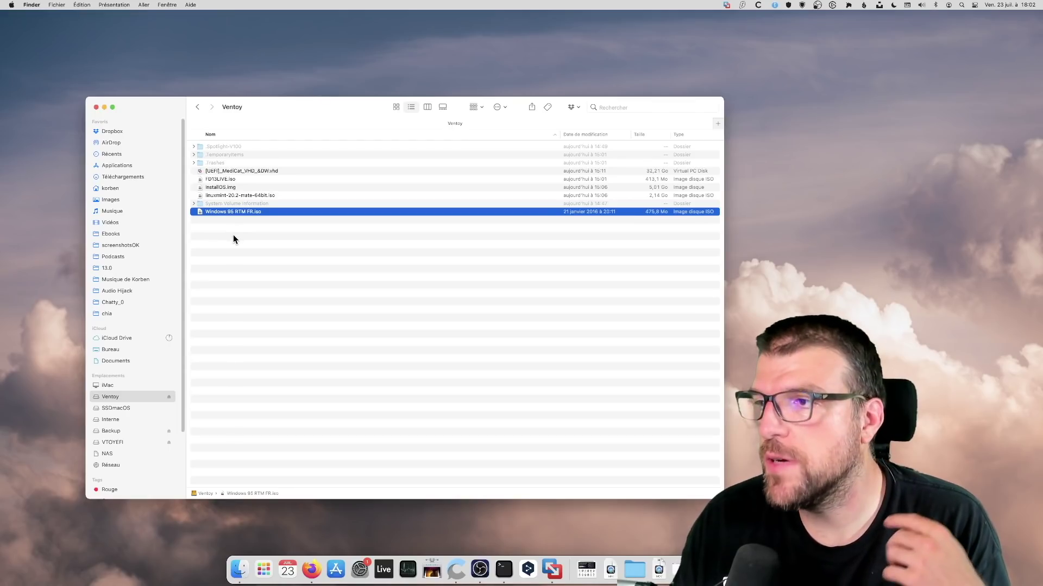
key("Up")
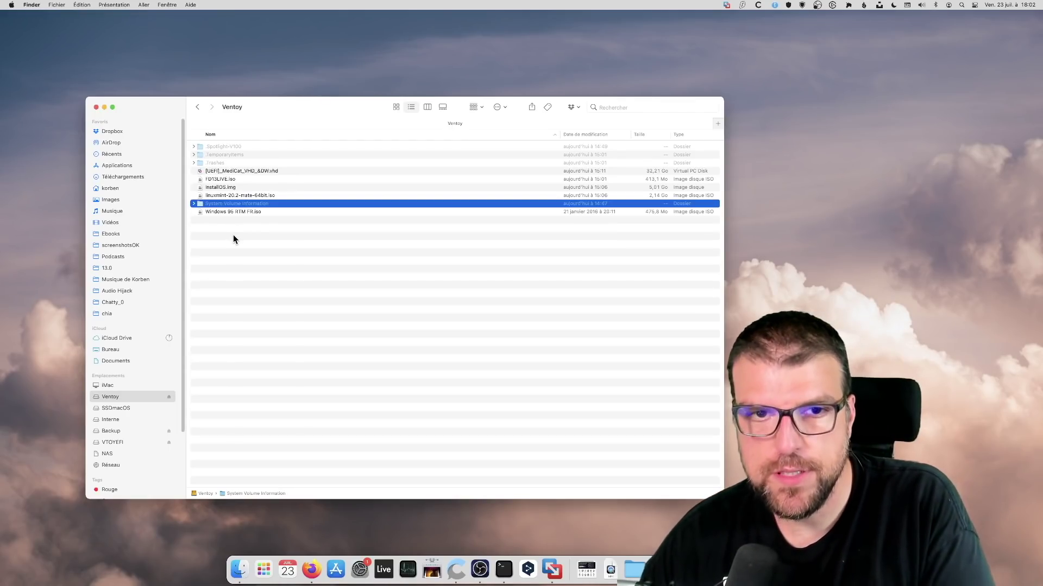
key("Up")
key("Up")
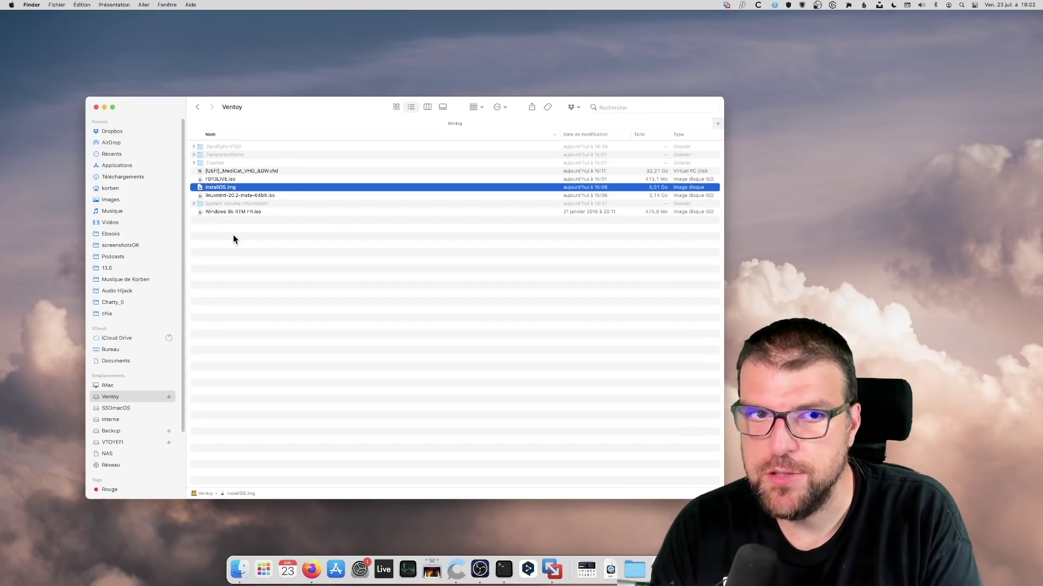
key("Up")
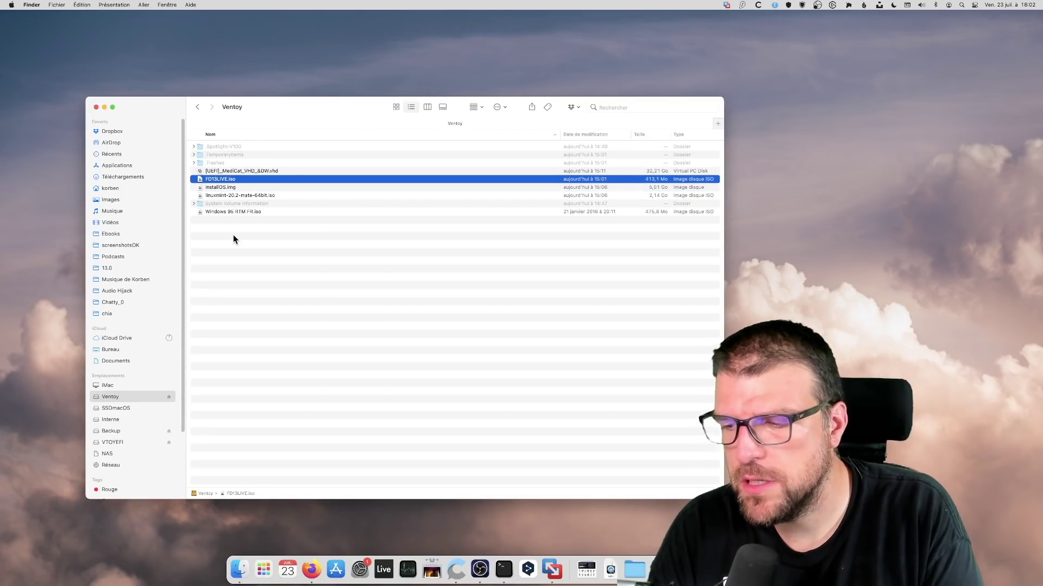
key("Up")
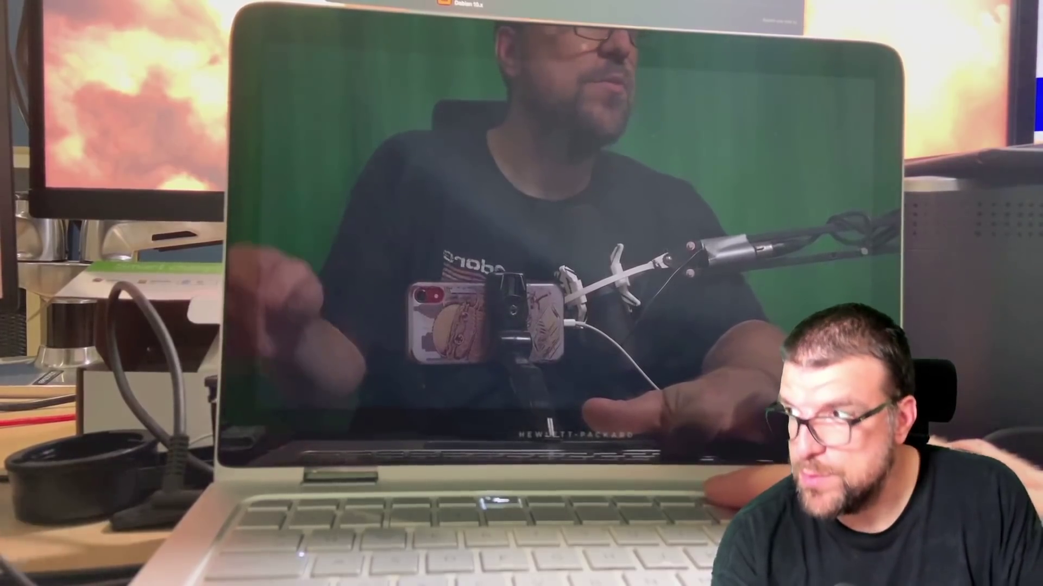
Enter the HP laptop's BIOS setup at startup and dismiss the prompt to exit saving changes
key("F10")
key("F10")
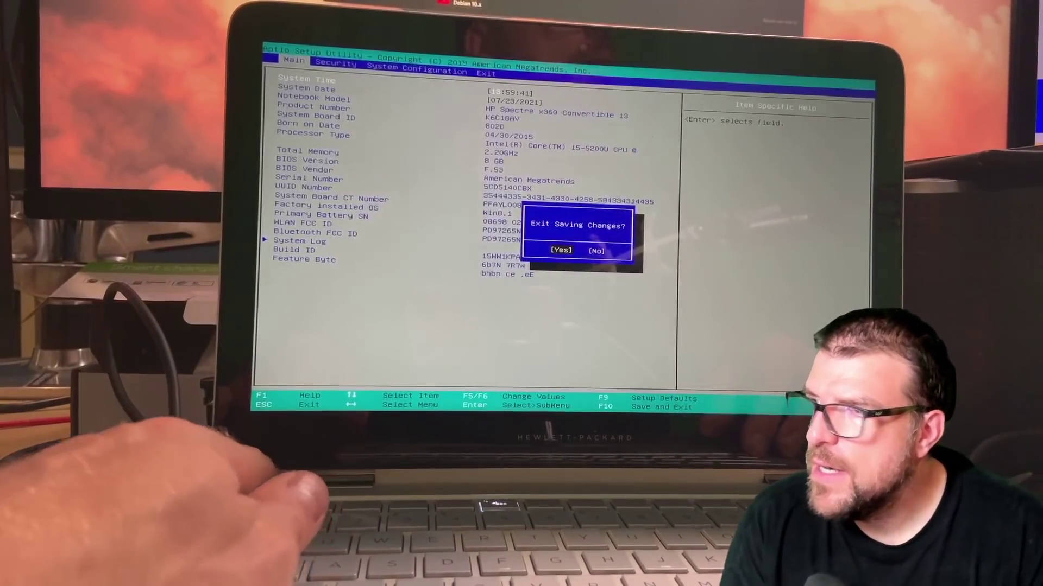
key("Escape")
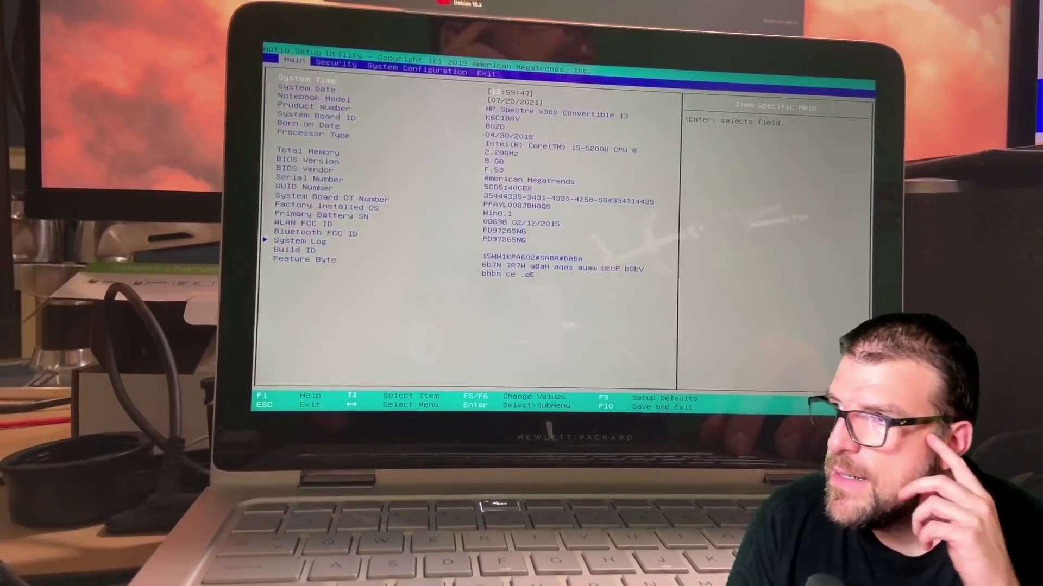
Open the Boot Options in the BIOS System Configuration
key("Right")
key("Right")
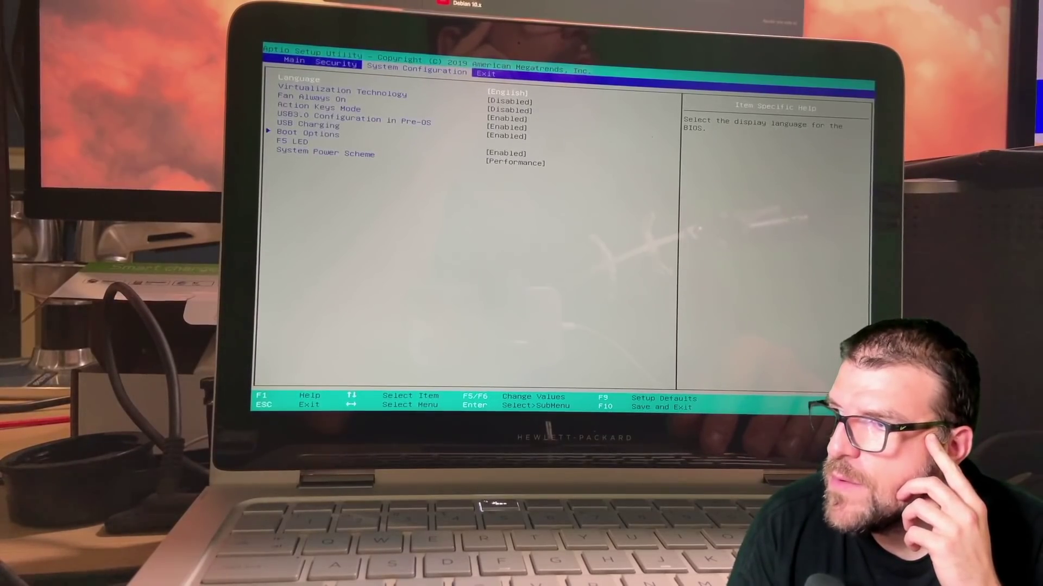
key("Down")
key("Down")
key("Down")
key("Down")
key("Down")
key("Down")
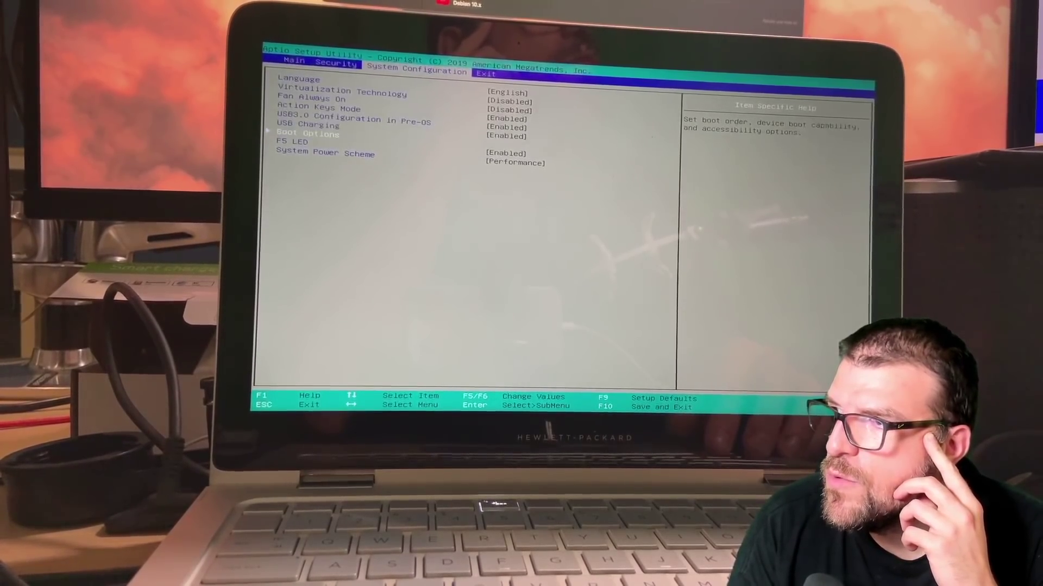
key("Return")
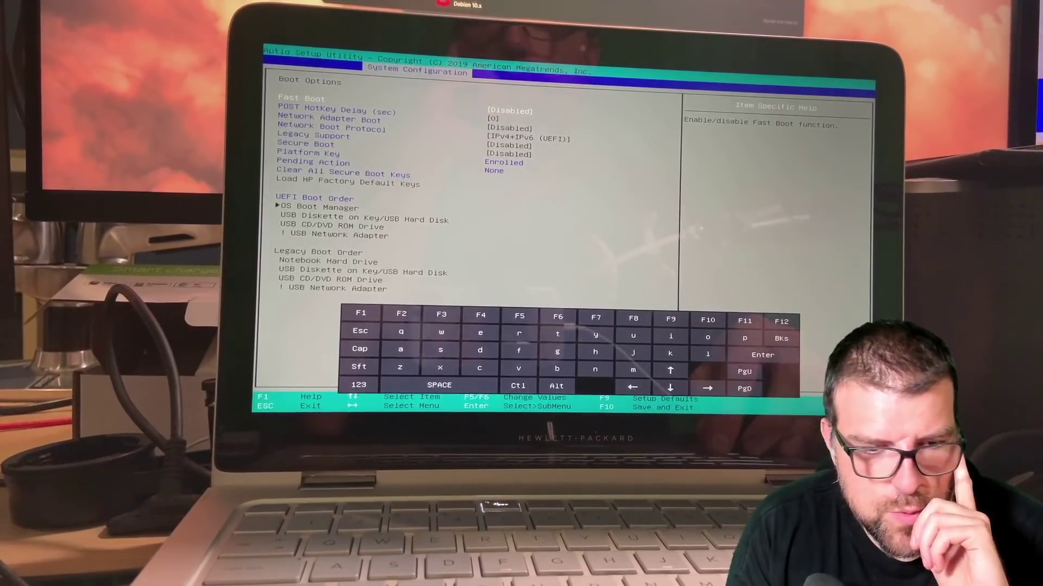
Set Legacy Support to Enabled in the Boot Options and accept the change
key("Down")
key("Down")
key("Down")
key("Down")
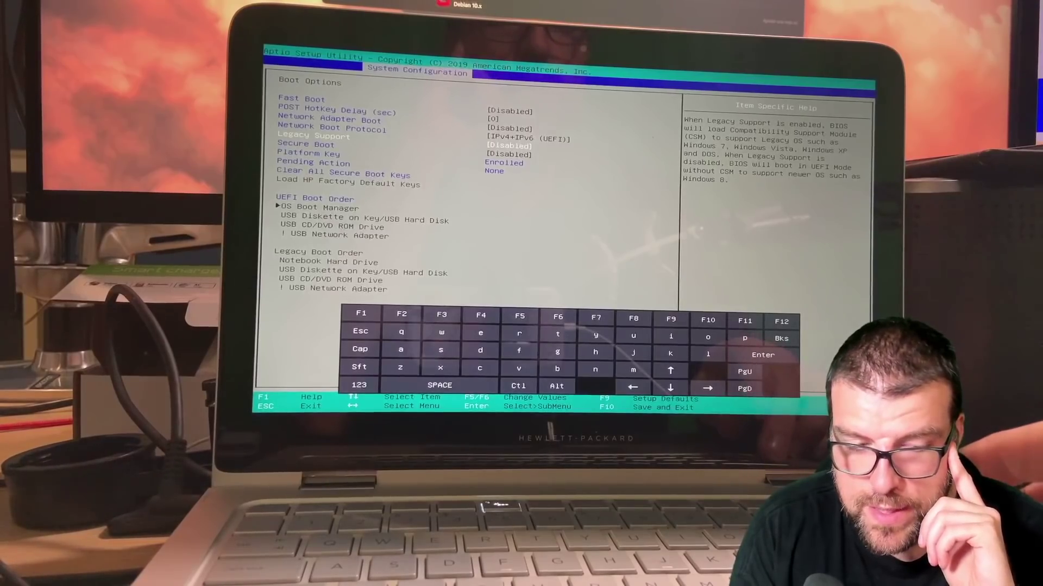
key("Return")
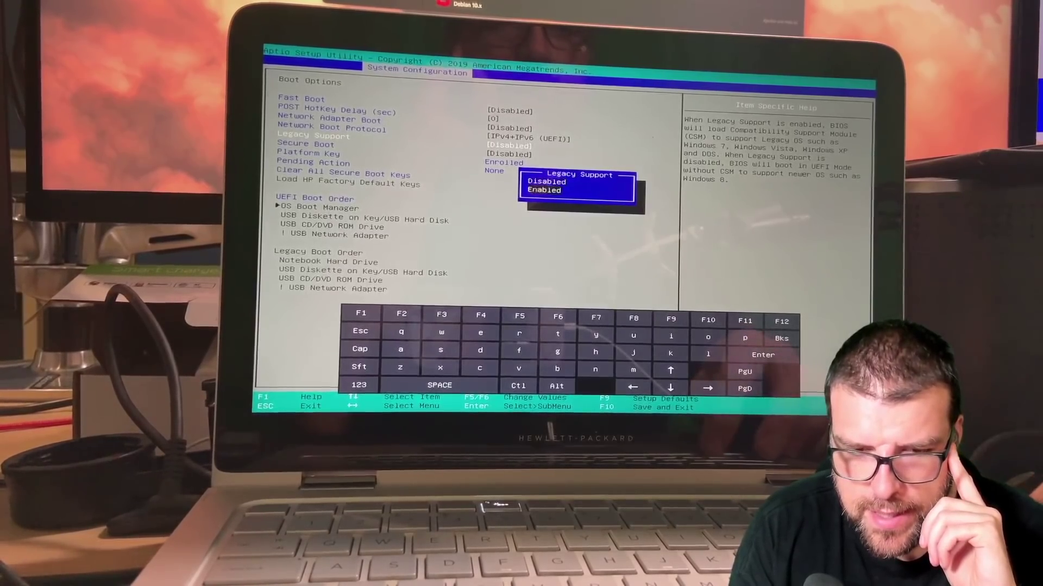
key("Return")
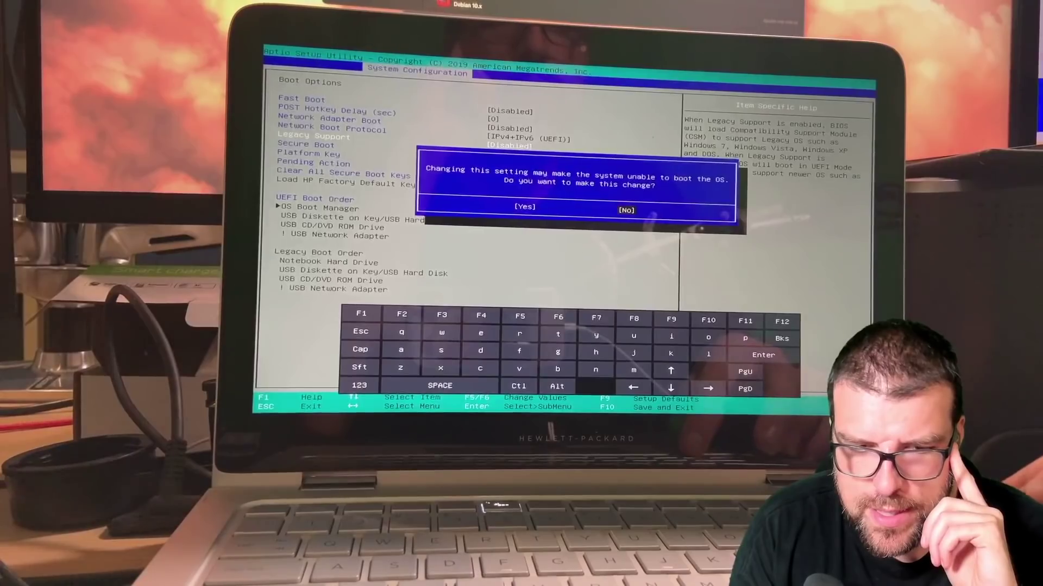
key("Left")
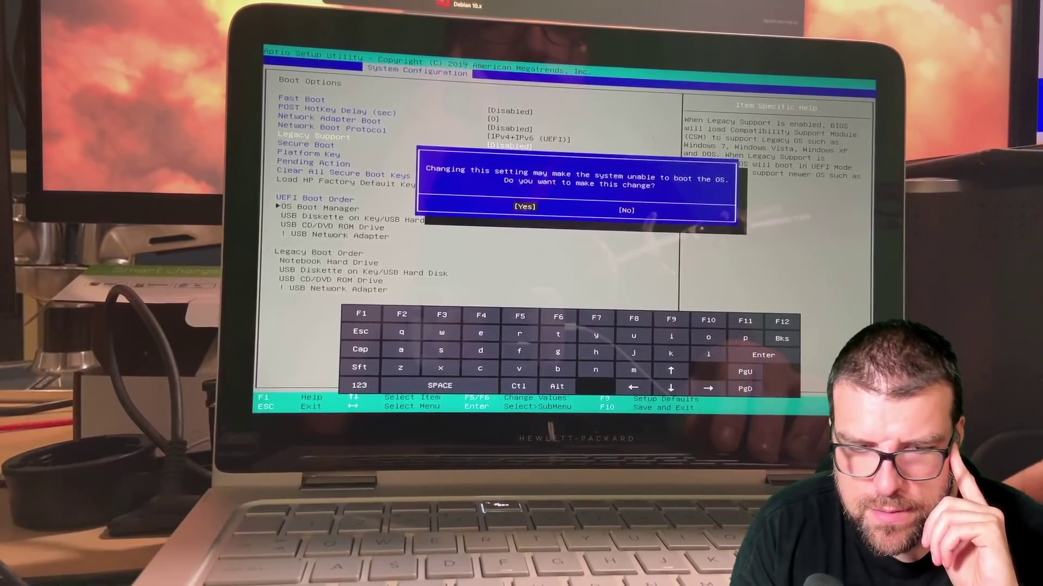
key("Return")
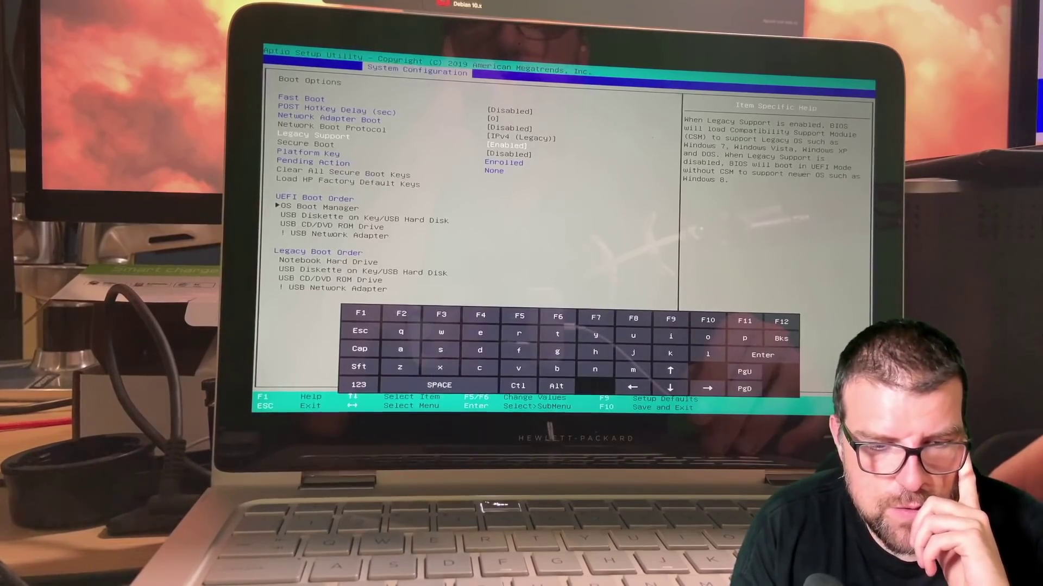
Check the Legacy Boot Order entries, and exit the BIOS setup saving the changes
key("Down")
key("Down")
key("Down")
key("Down")
key("Down")
key("Down")
key("Down")
key("Down")
key("Down")
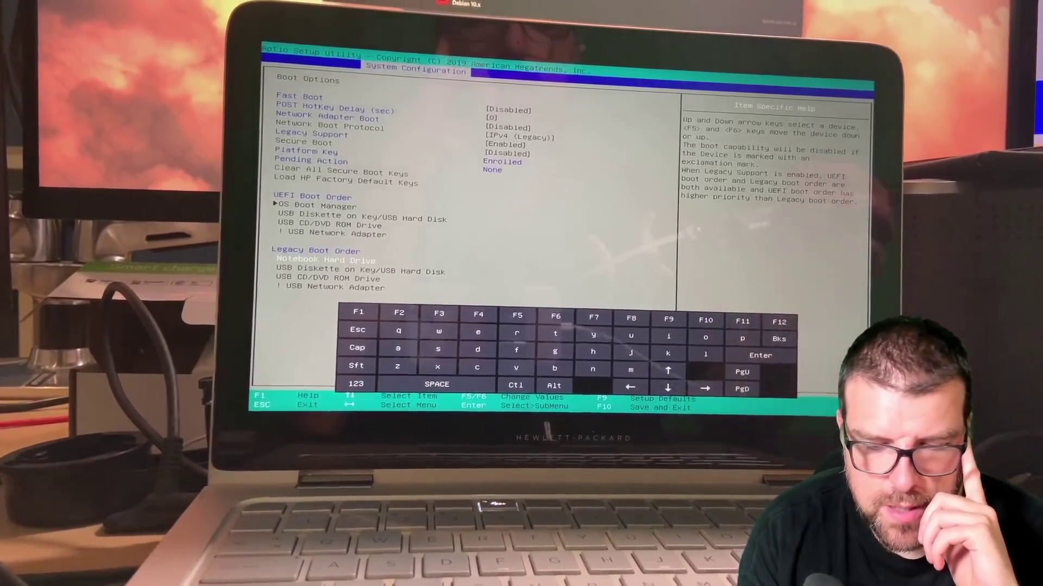
key("F10")
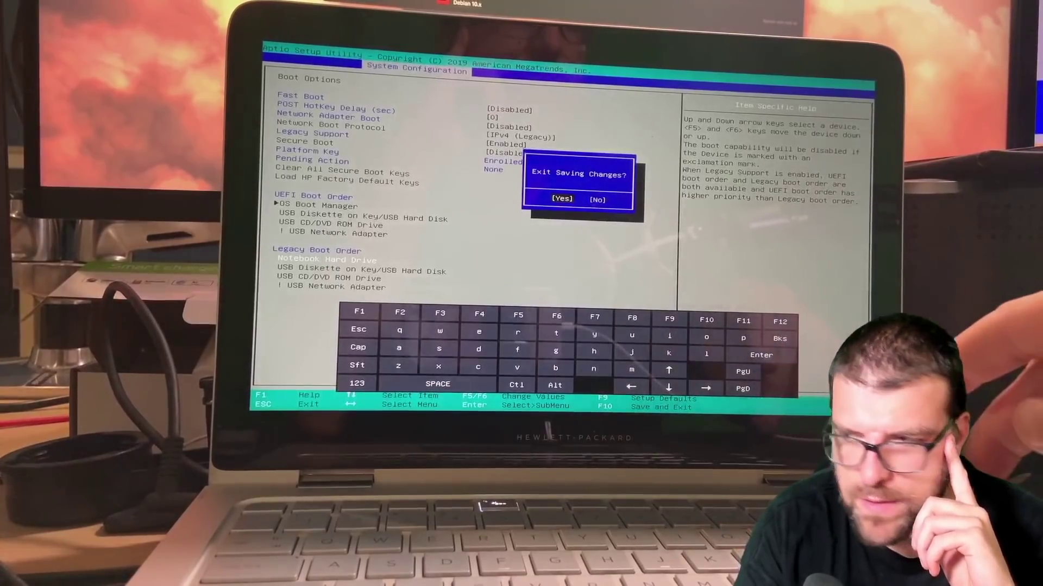
key("Return")
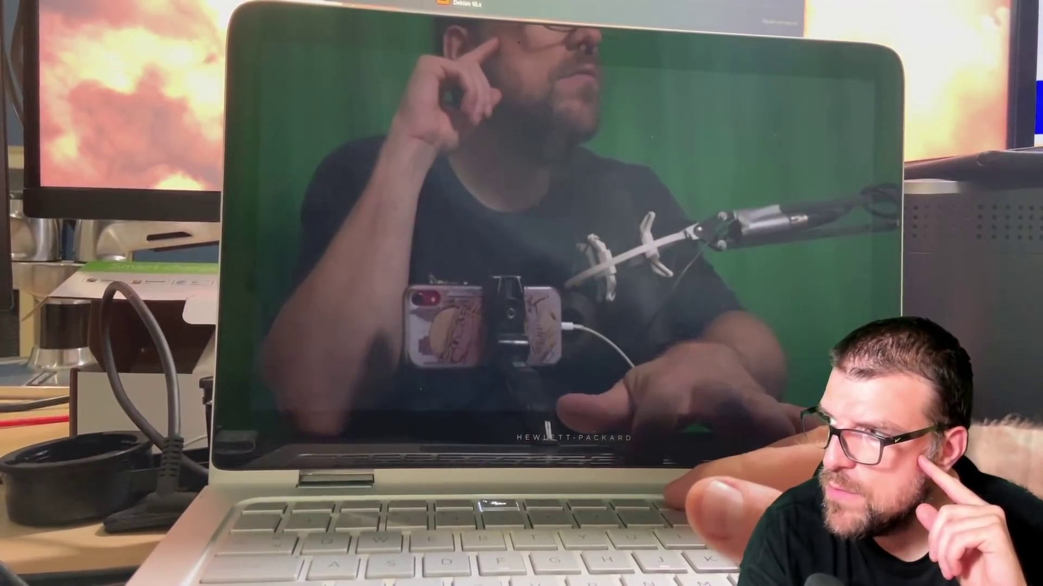
Open the boot device menu at restart and boot from the non-UEFI entry USB Hard Drive - Samsung Portable SSD T1 0
key("F9")
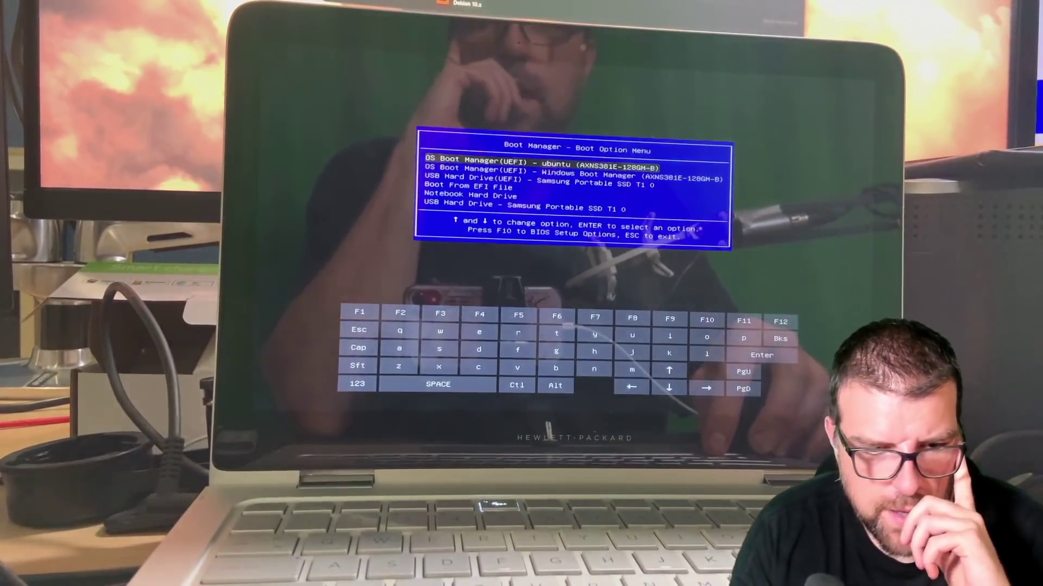
key("Down")
key("Down")
key("Down")
key("Down")
key("Down")
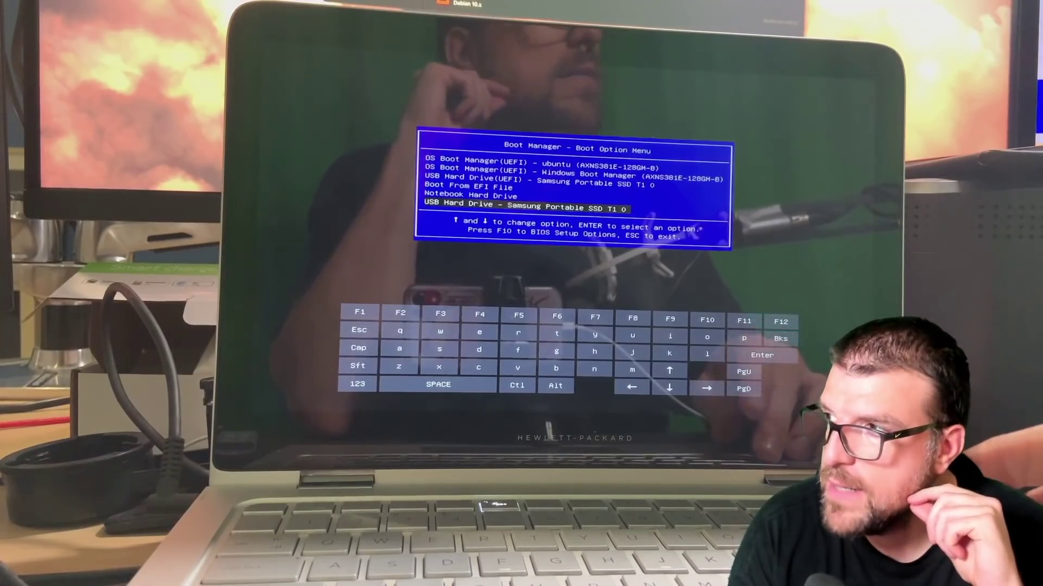
key("Return")
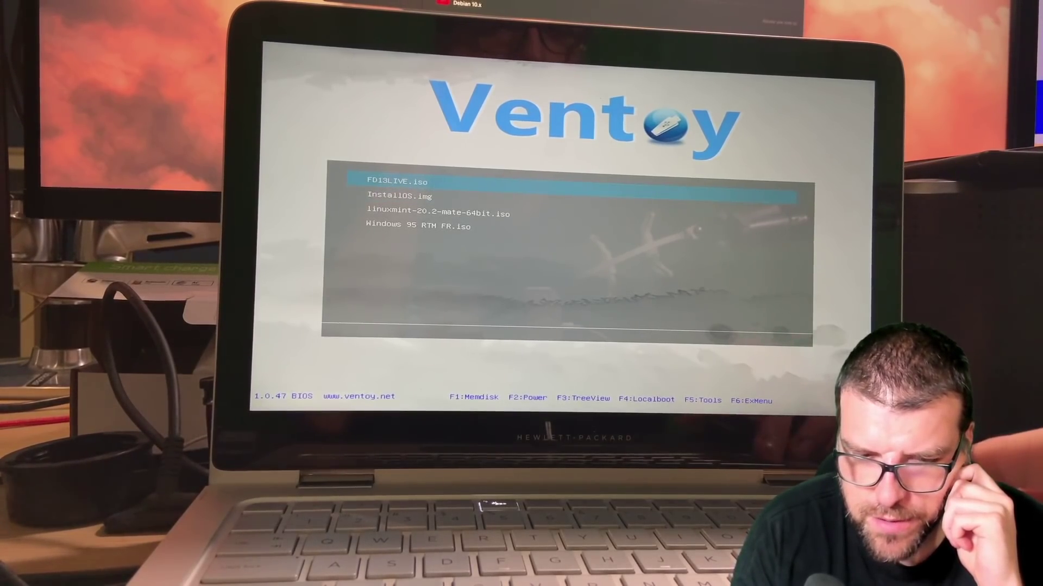
Boot FD13LIVE.iso from the Ventoy menu and start FreeDOS 1.3 in Live Environment mode
key("Return")
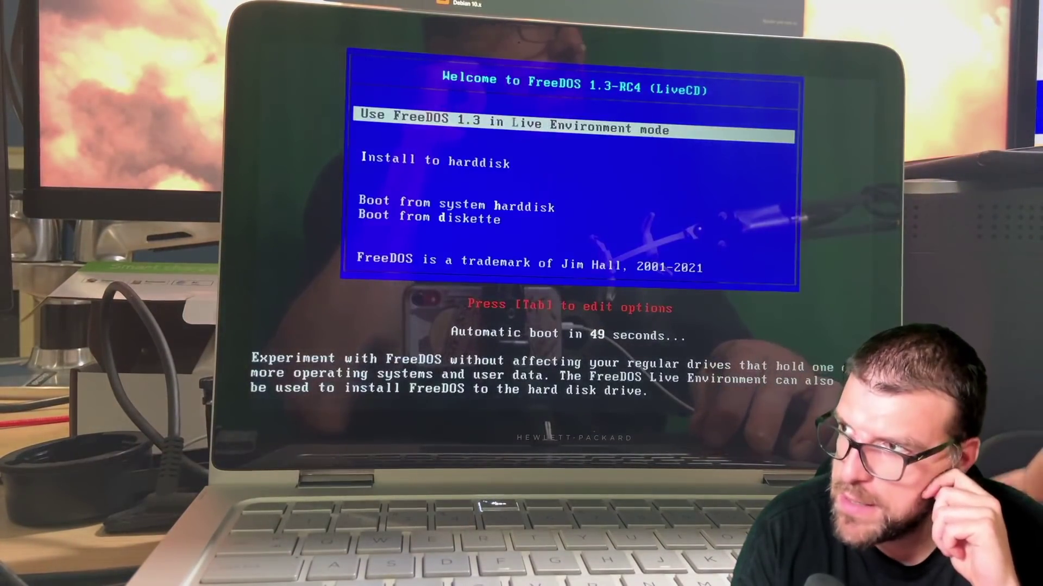
key("Return")
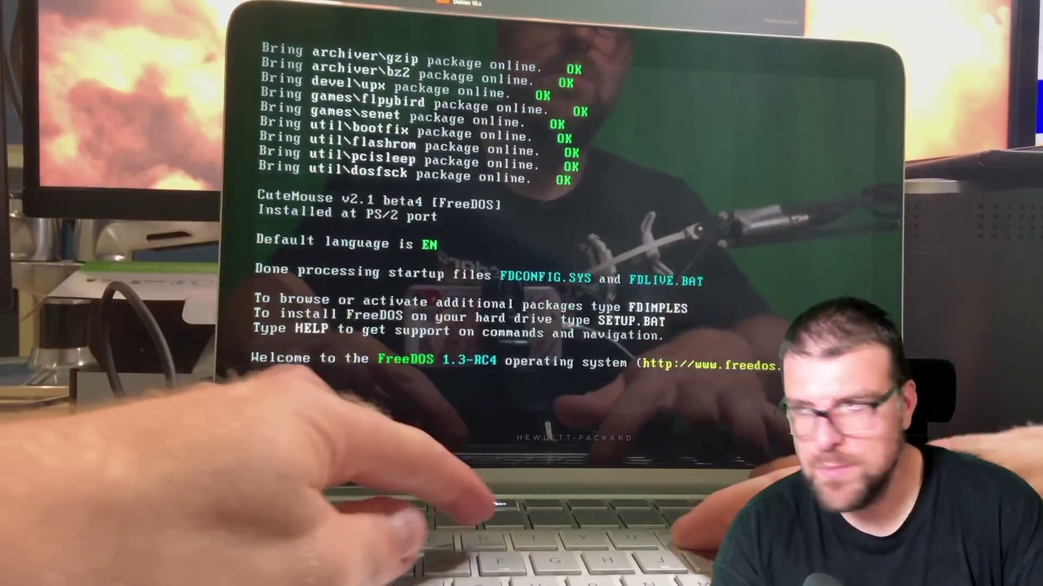
List the contents of the R:\ directory at the FreeDOS prompt with dir, and restart the laptop with the reboot command
type("dir")
key("Return")
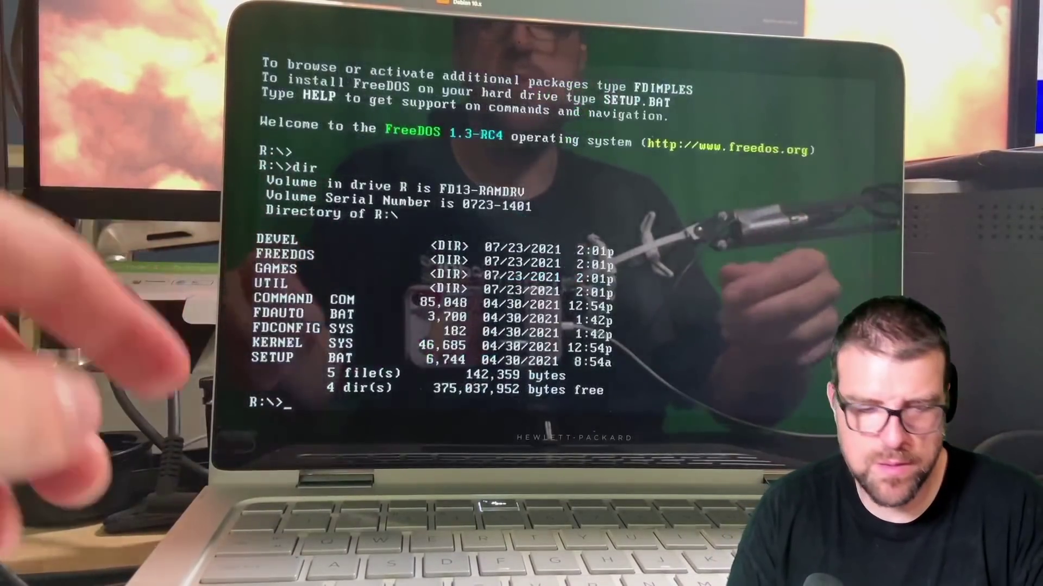
type("reboot\\")
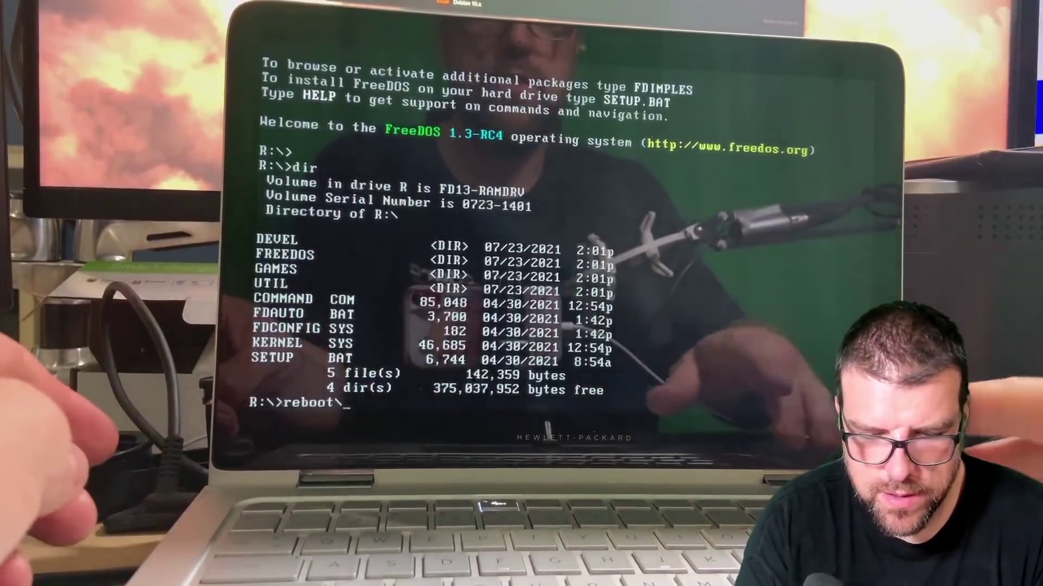
key("BackSpace")
key("Return")
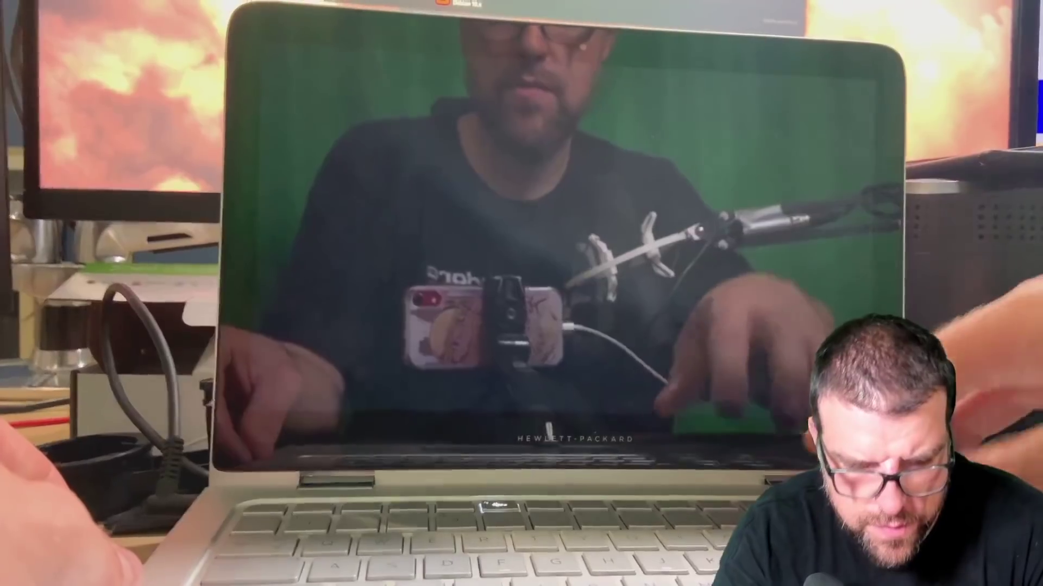
Boot from the non-UEFI entry USB Hard Drive - Samsung Portable SSD T1 0, and try to boot InstallOS.img from the Ventoy menu
key("Down")
key("Down")
key("Down")
key("Down")
key("Down")
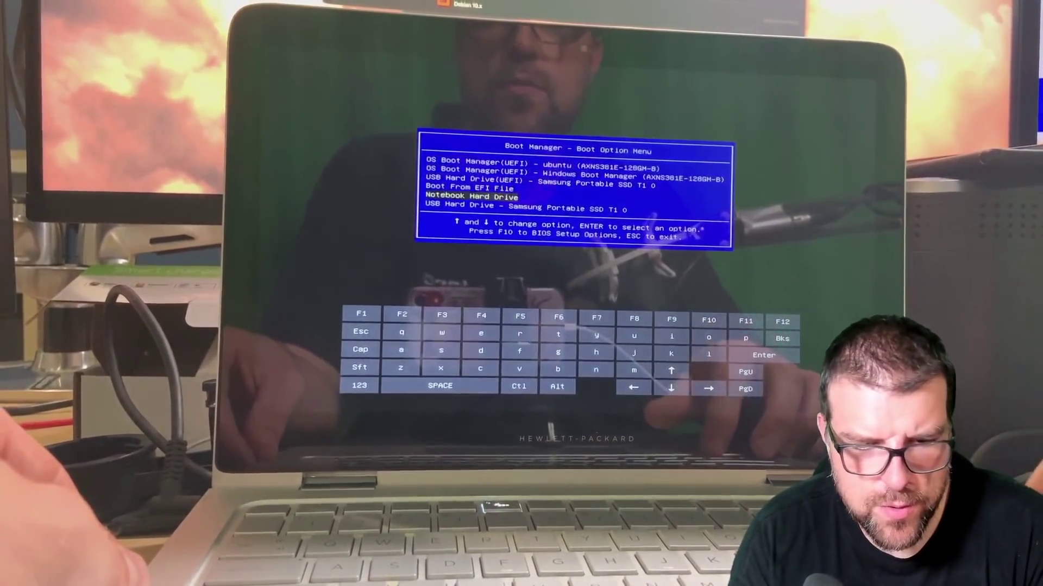
key("Return")
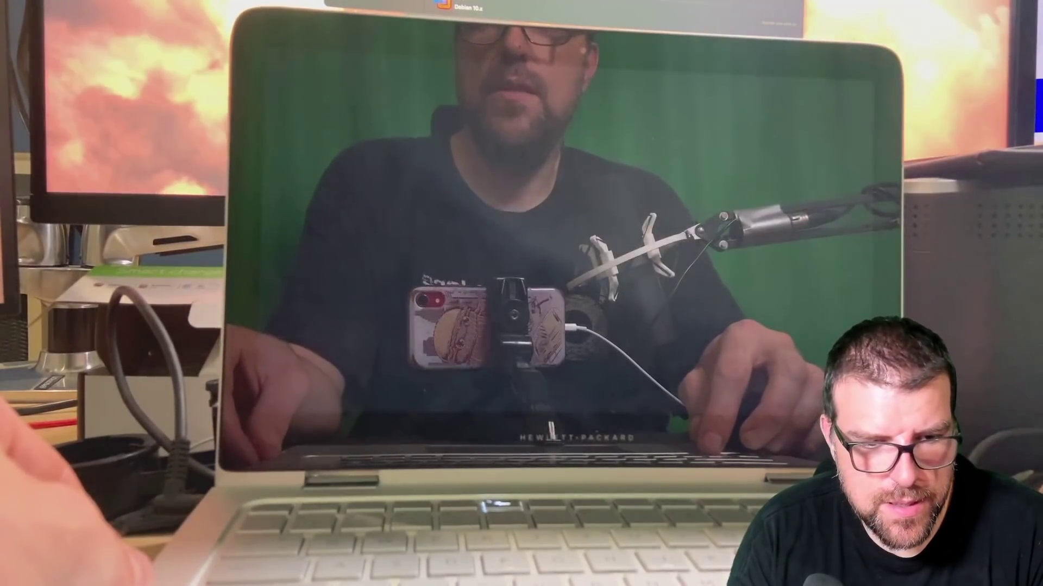
key("Down")
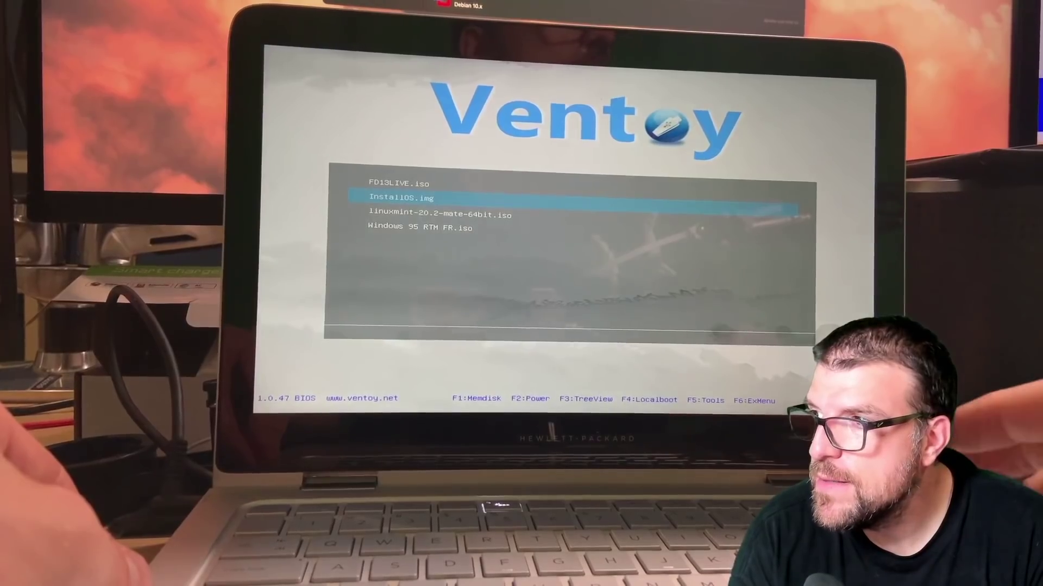
key("Return")
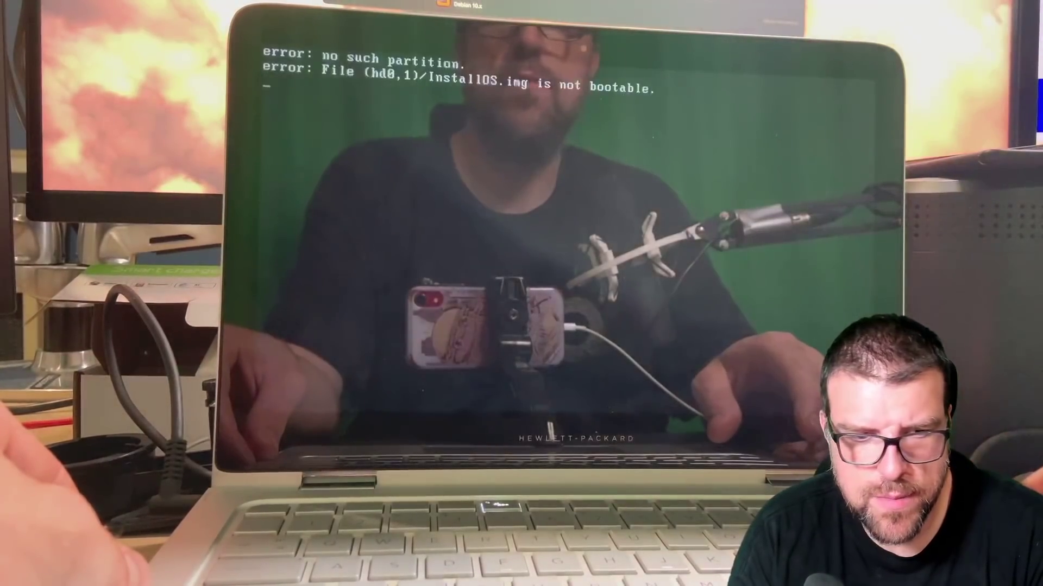